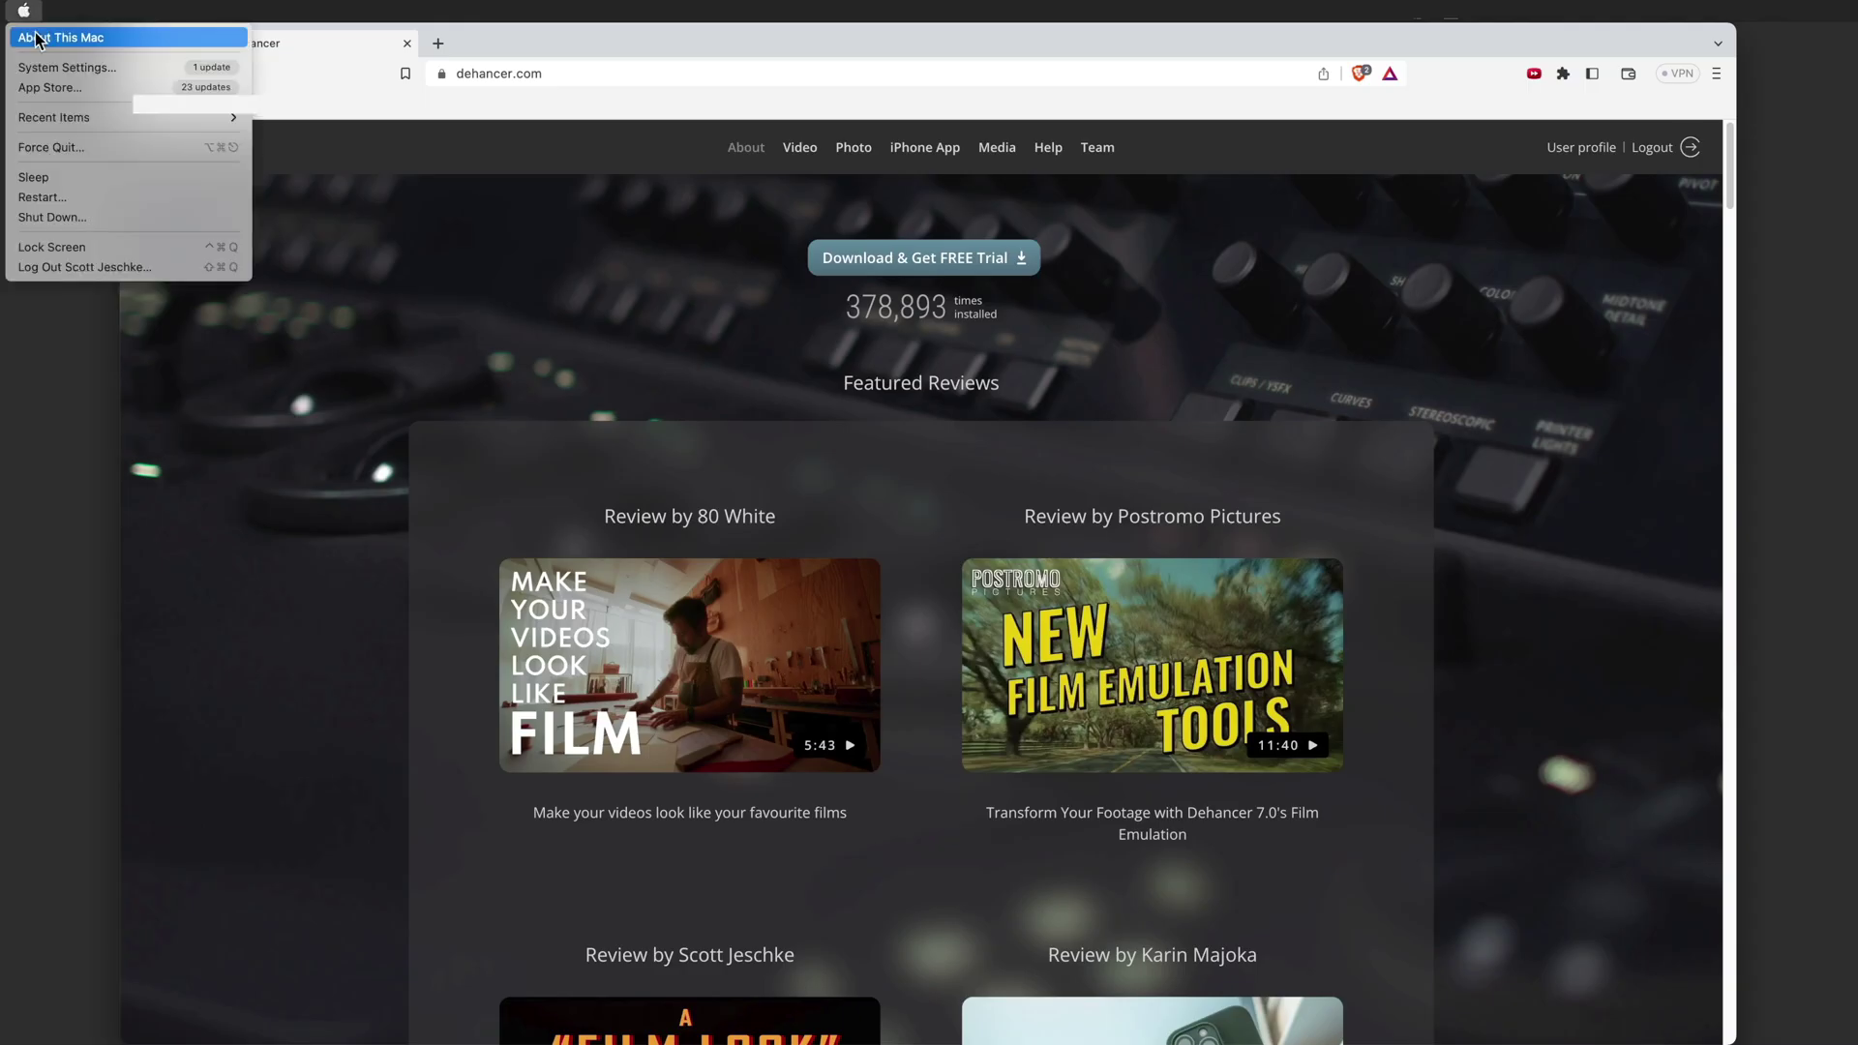
- Open the Apple menu to look up this Mac's system details
left_click(36, 38)
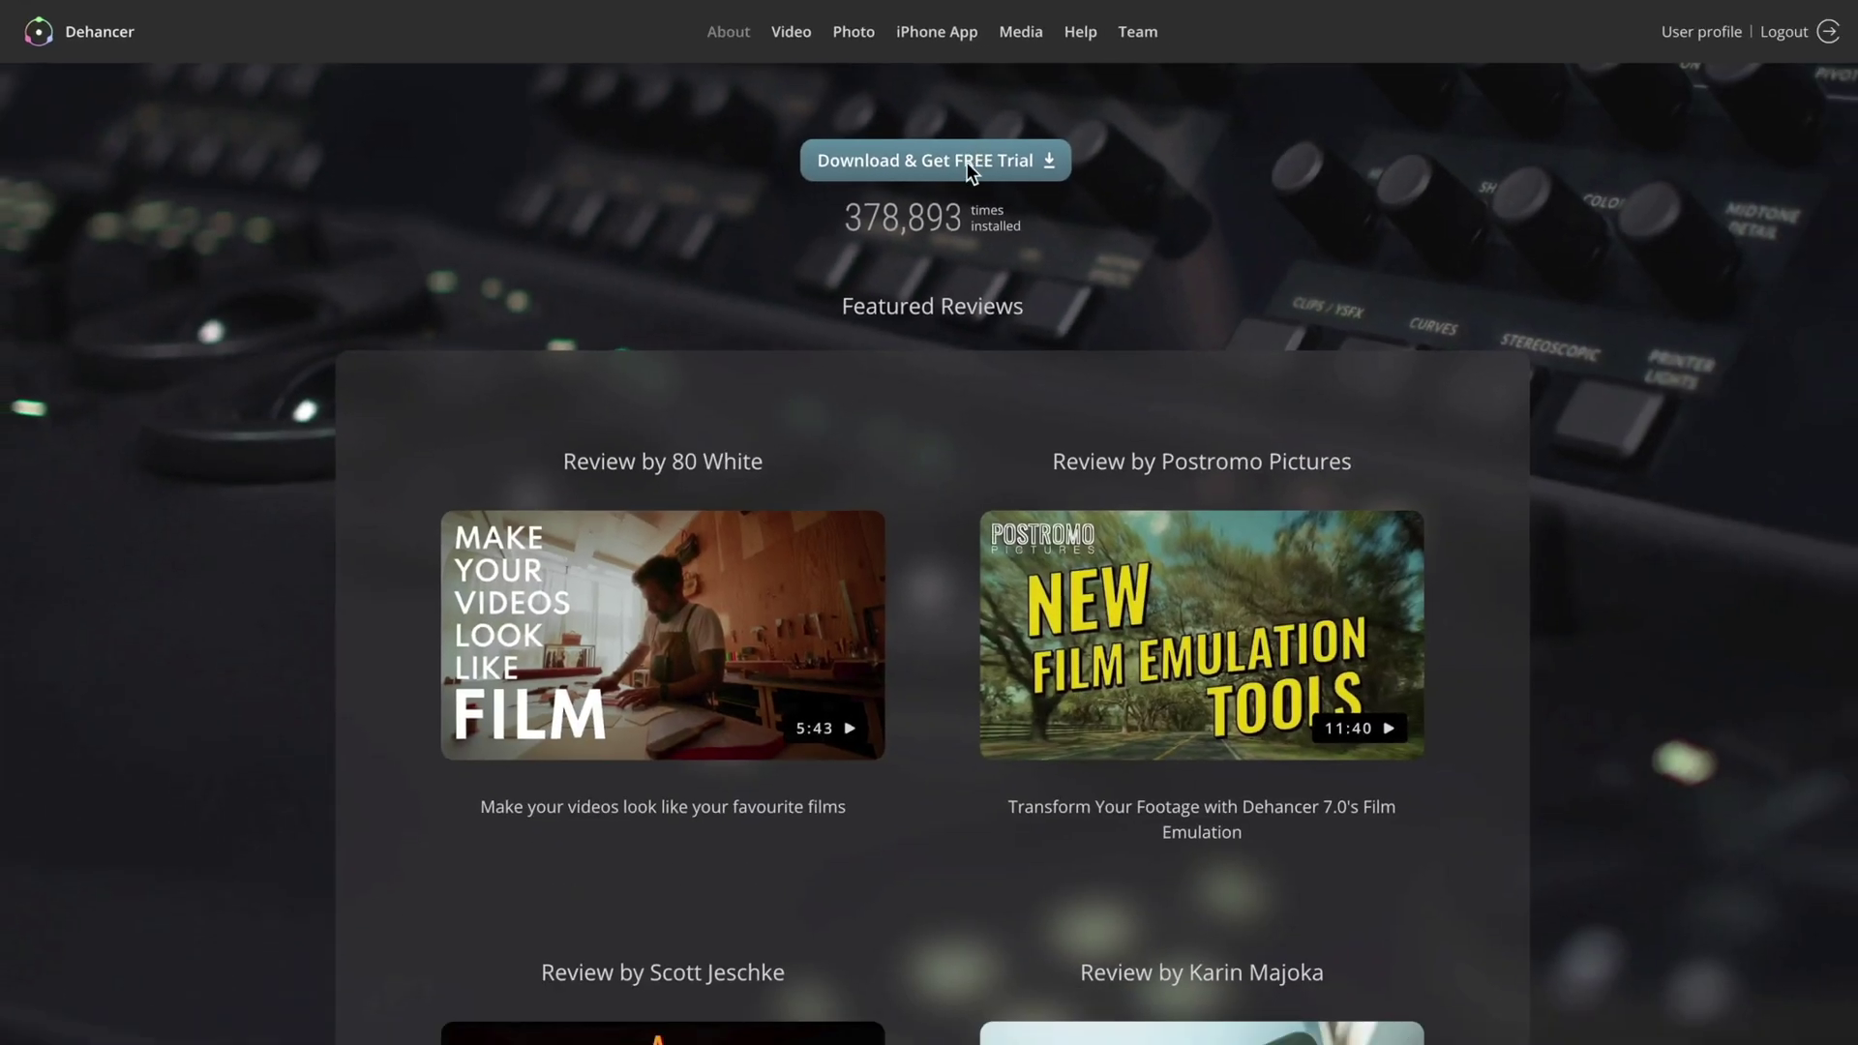
- Download the Dehancer Pro Final Cut Pro plugin 1.3.1 free trial into Downloads
left_click(958, 170)
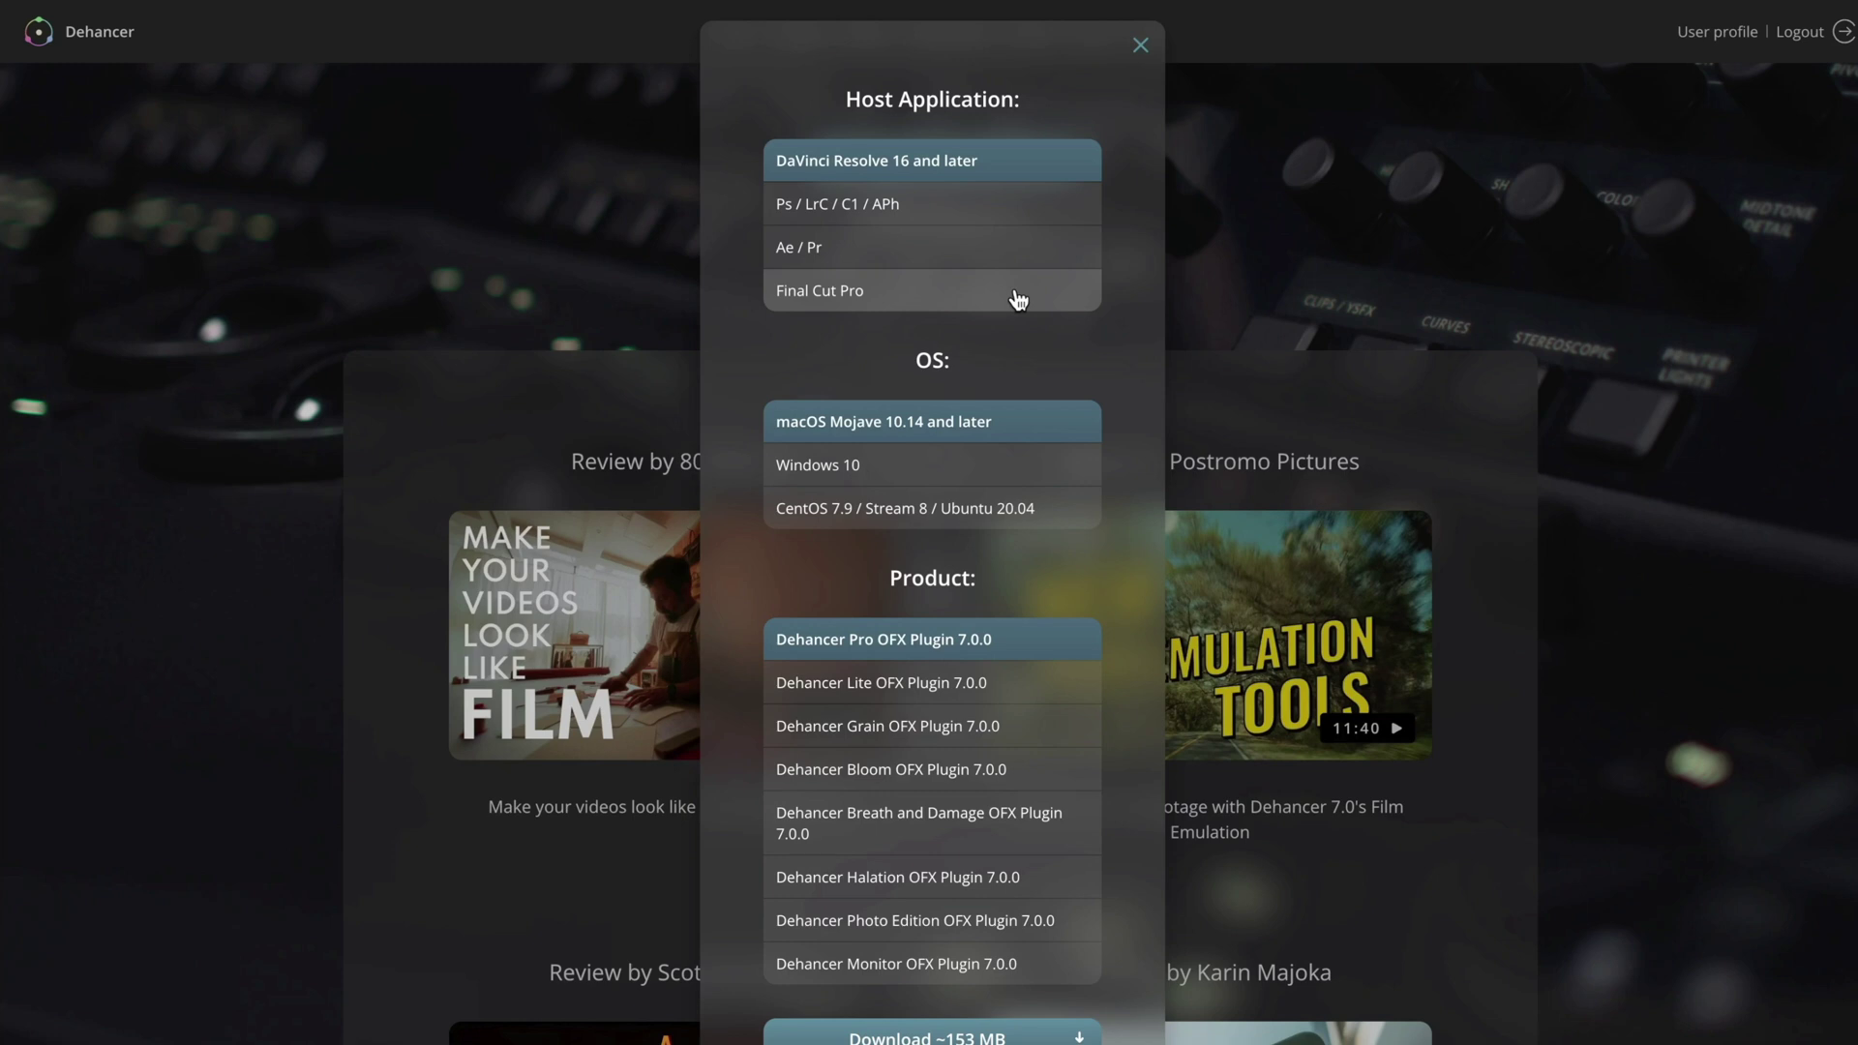
left_click(1018, 299)
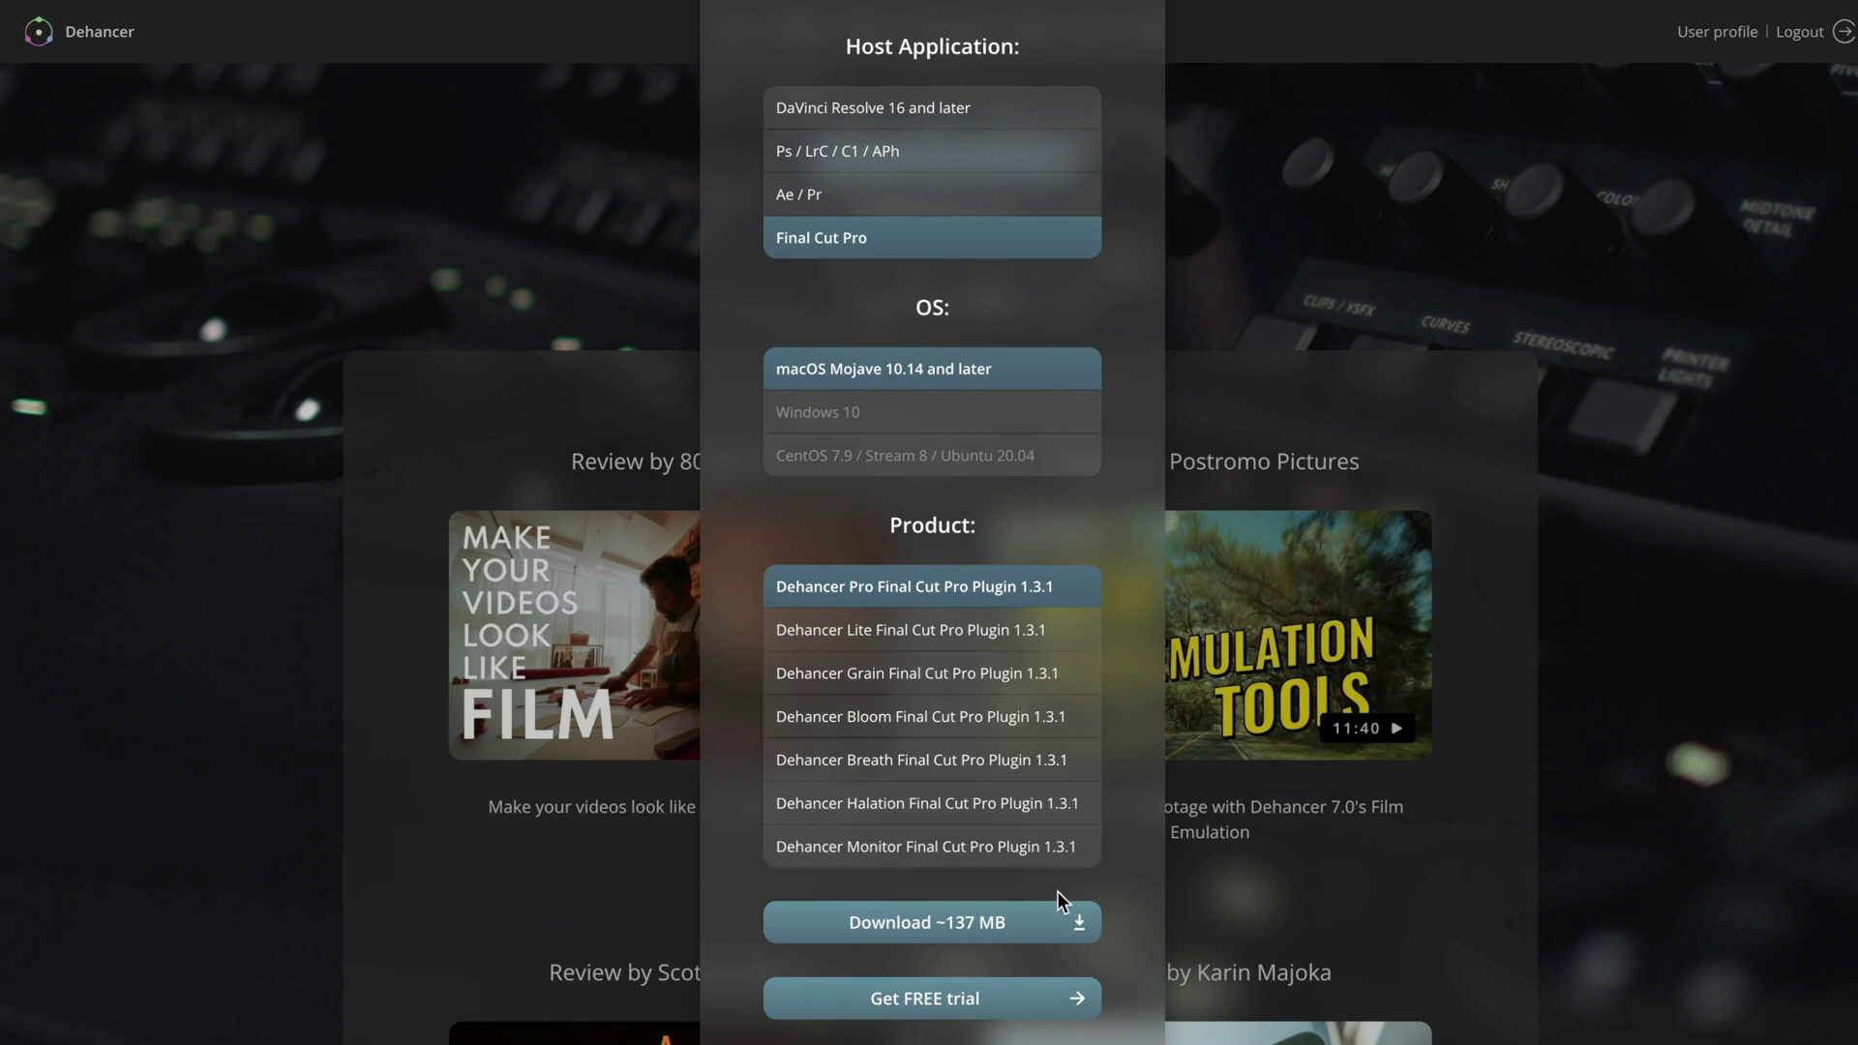
left_click(1053, 921)
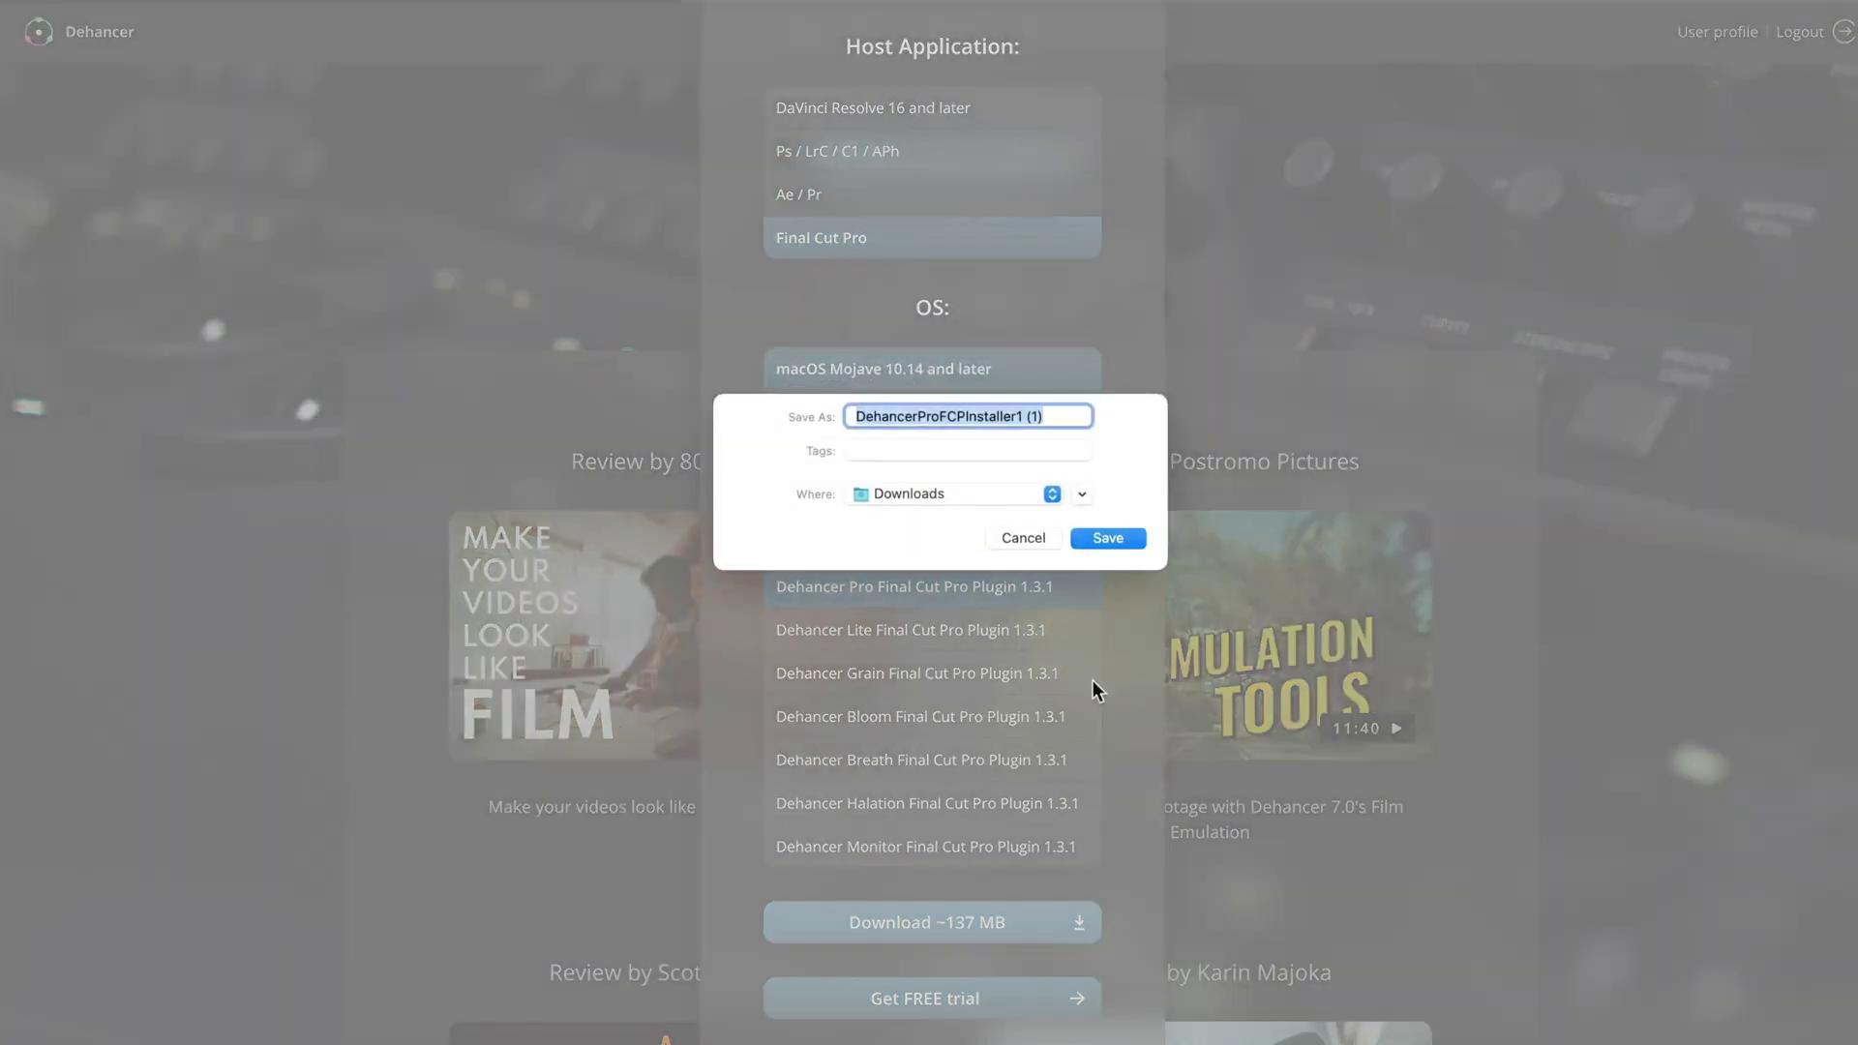
left_click(1092, 536)
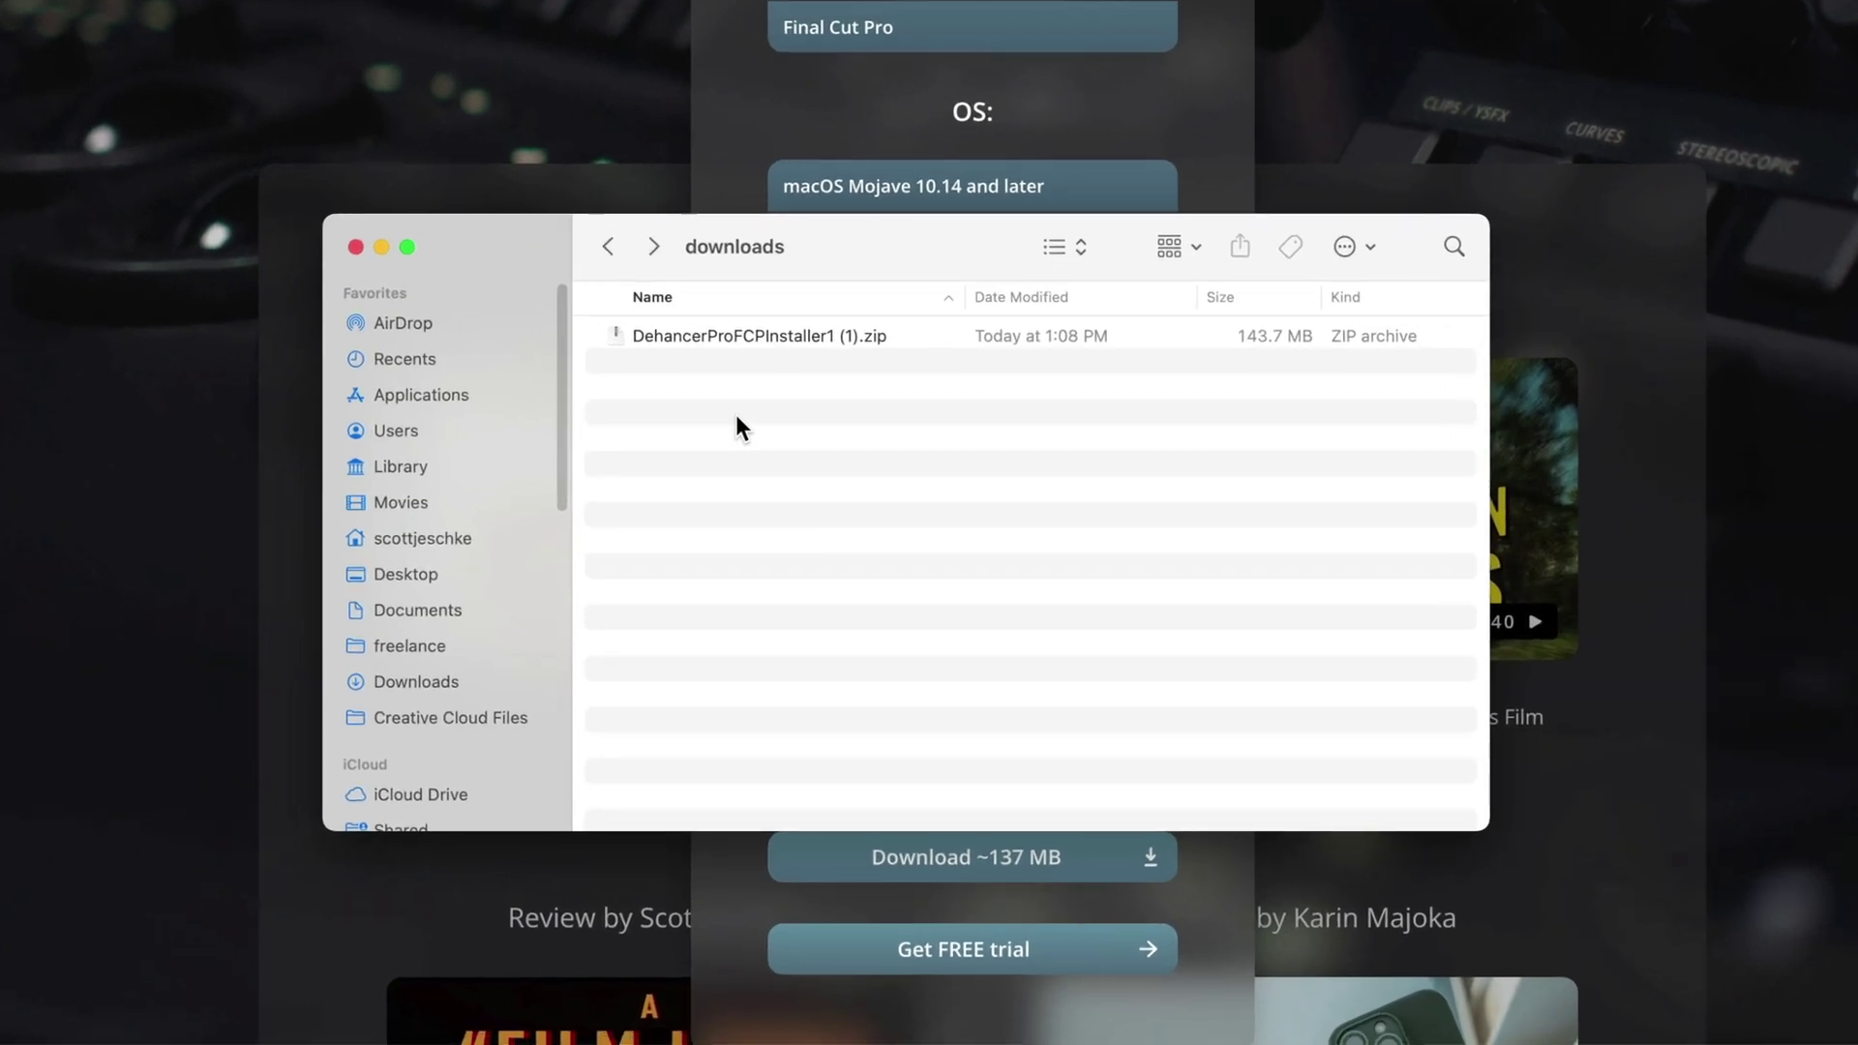
- Unzip the downloaded archive and launch the Dehancer Pro FCP installer package
double_click(718, 335)
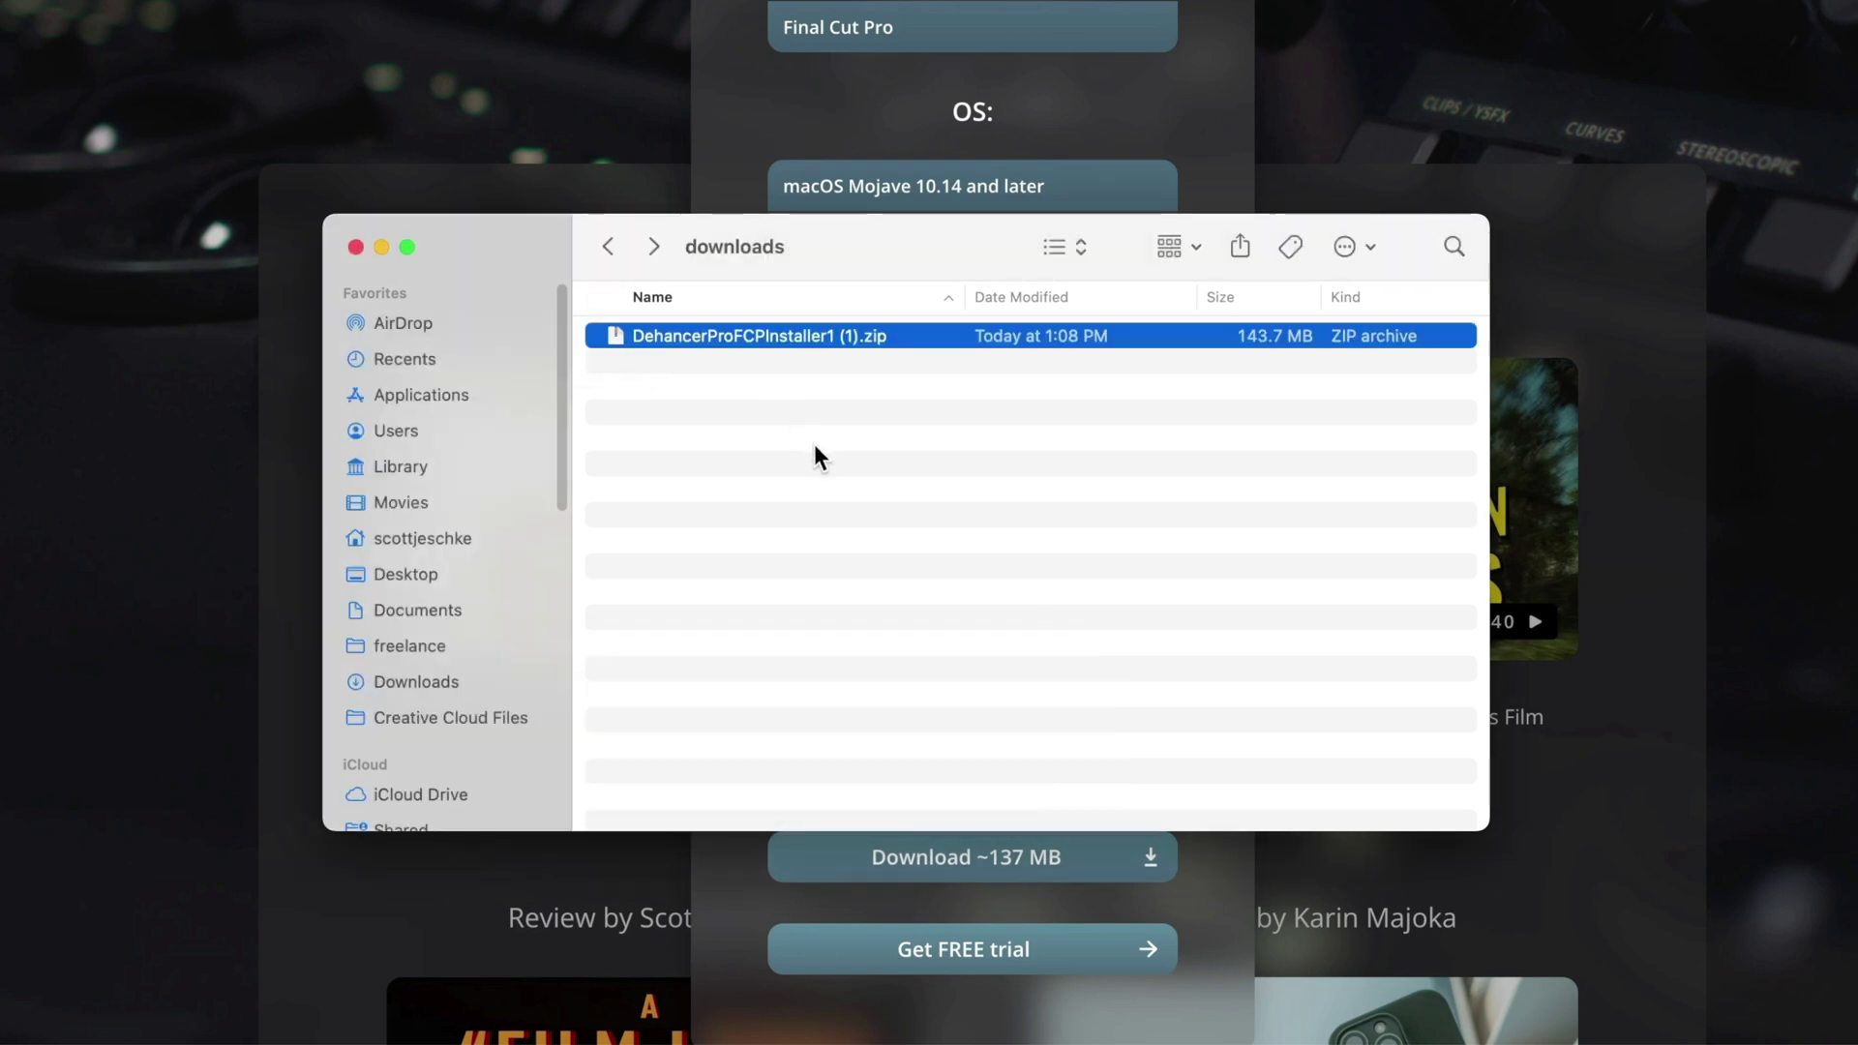
left_click(596, 335)
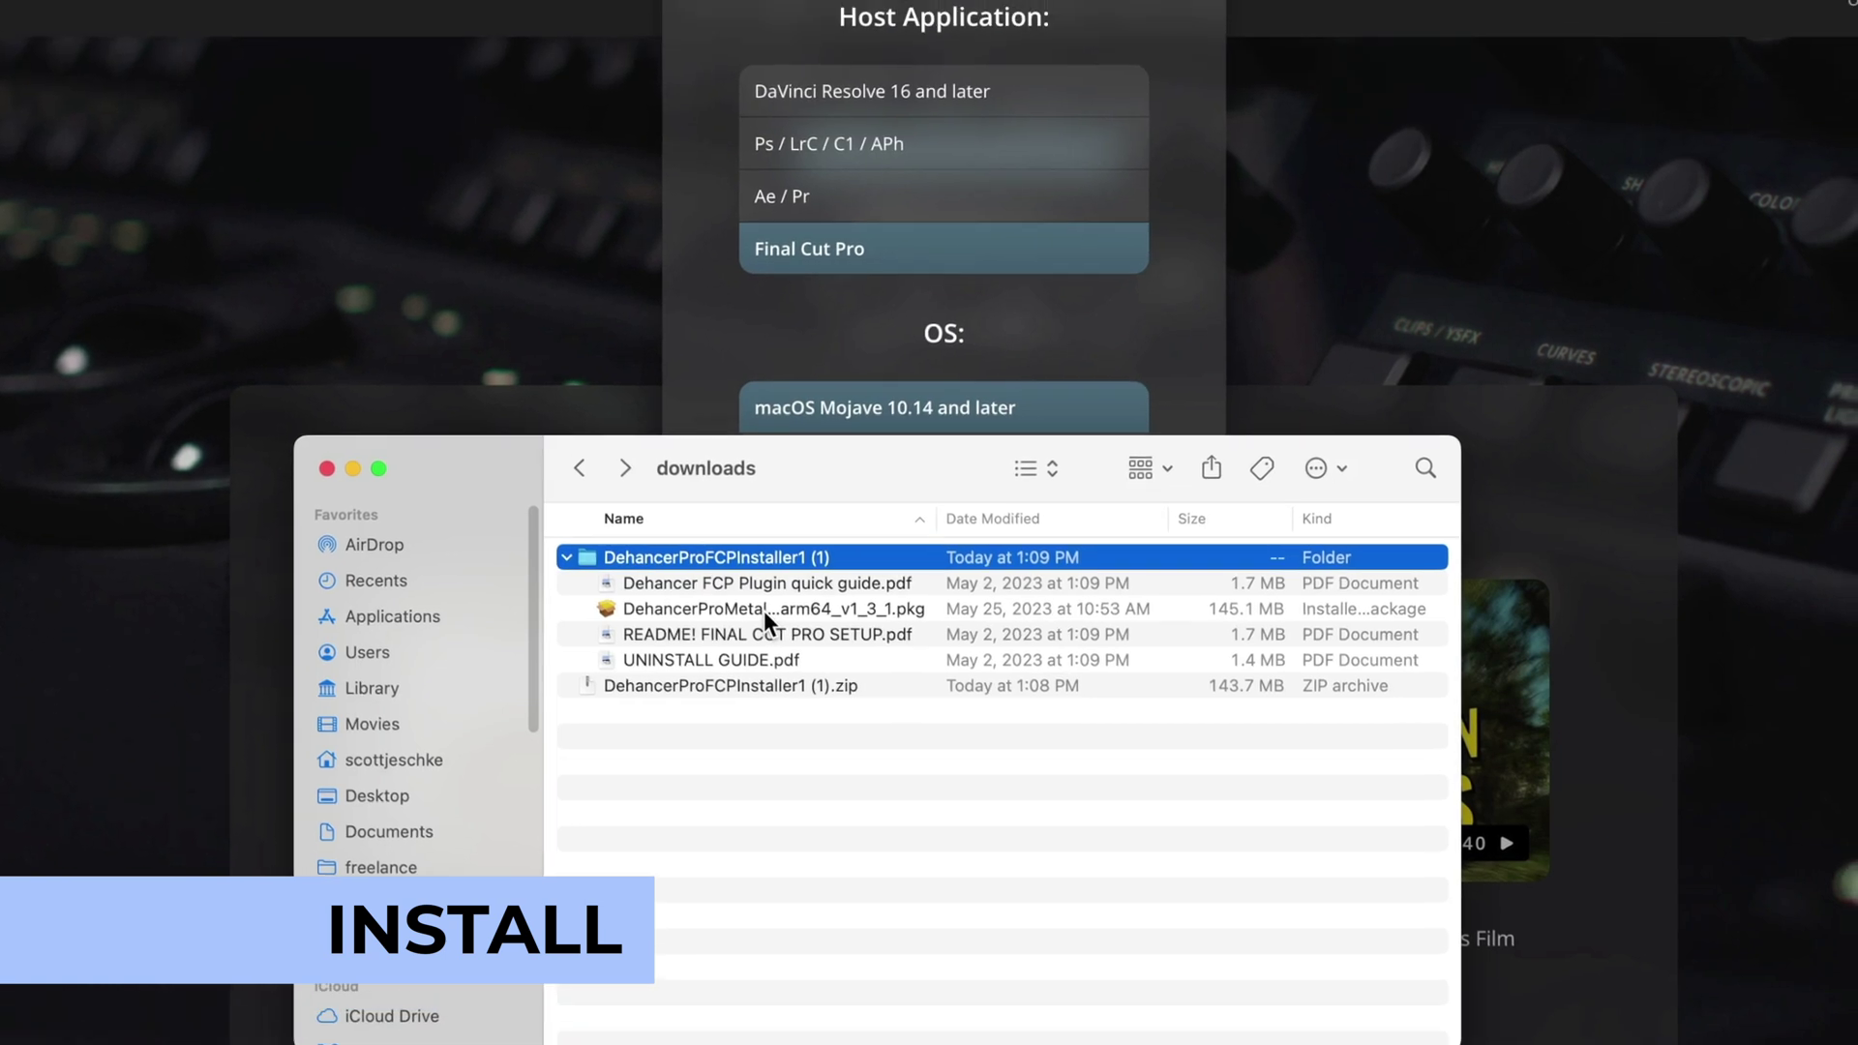
double_click(764, 387)
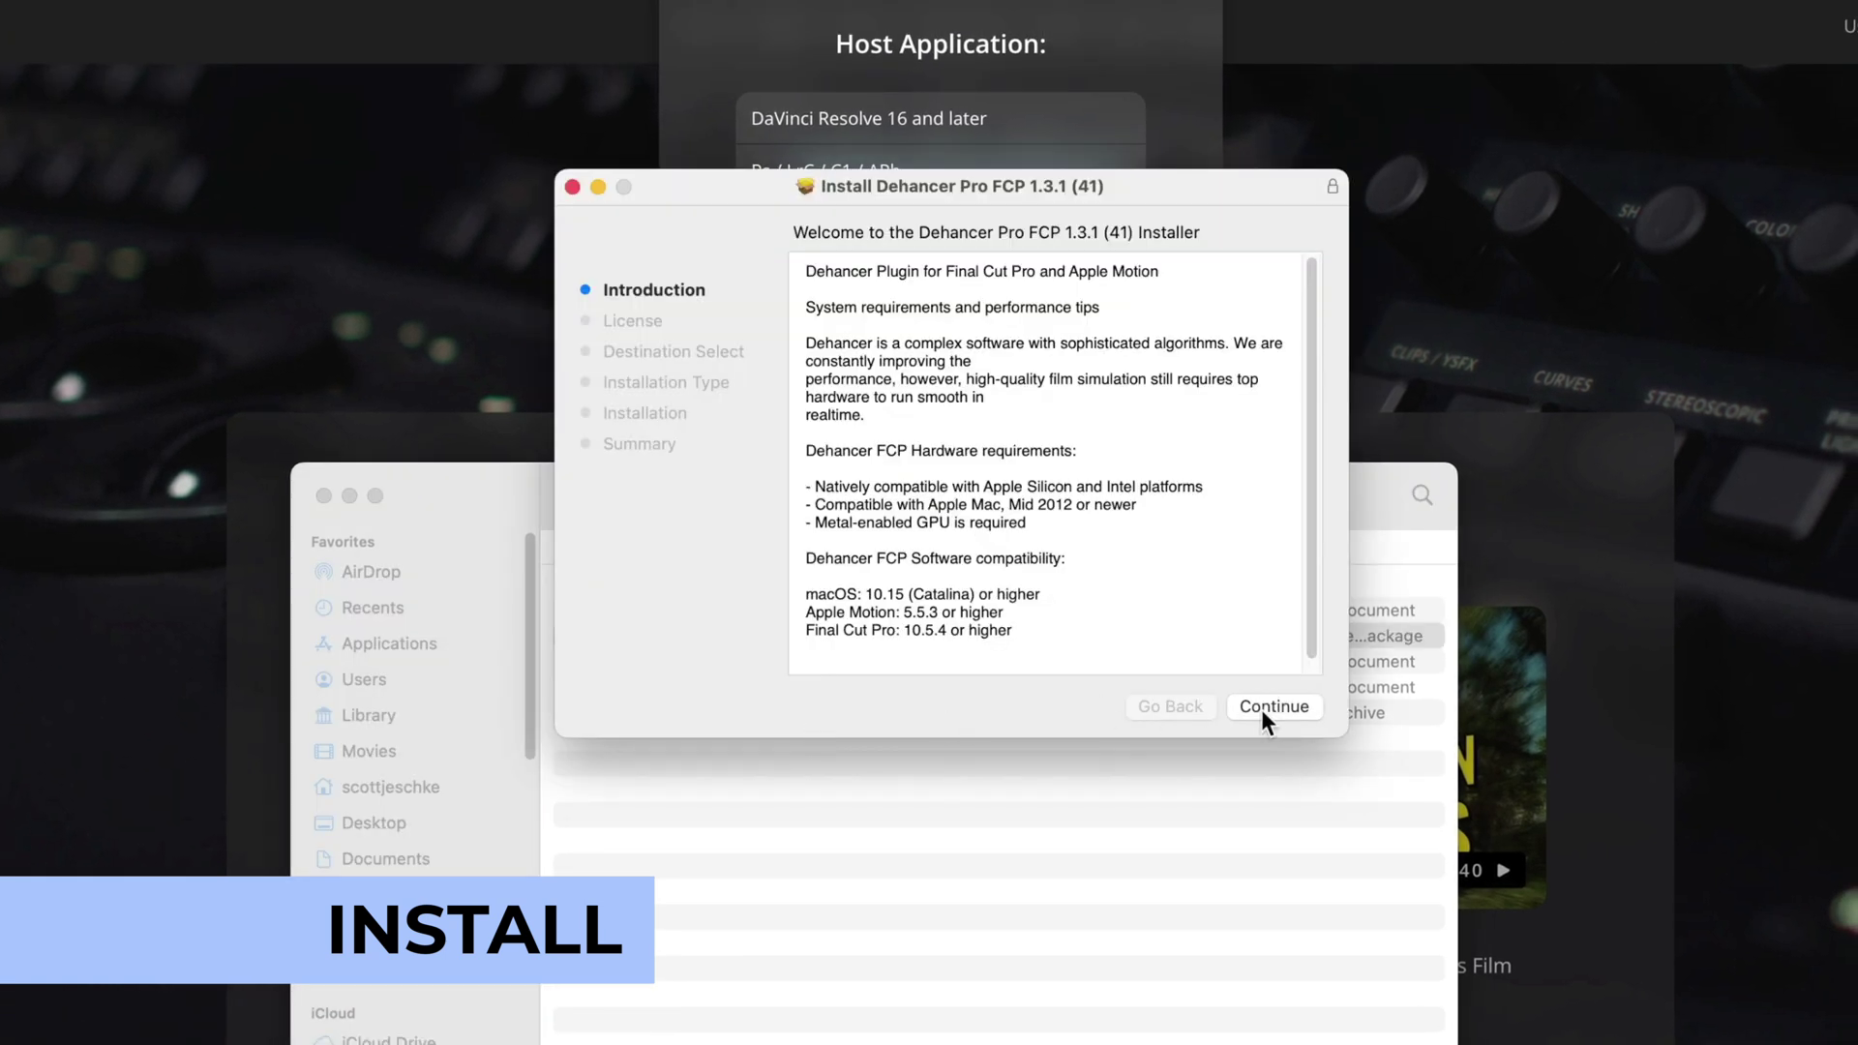
- Accept the Dehancer Pro license and start the standard install on Macintosh HD
left_click(1262, 710)
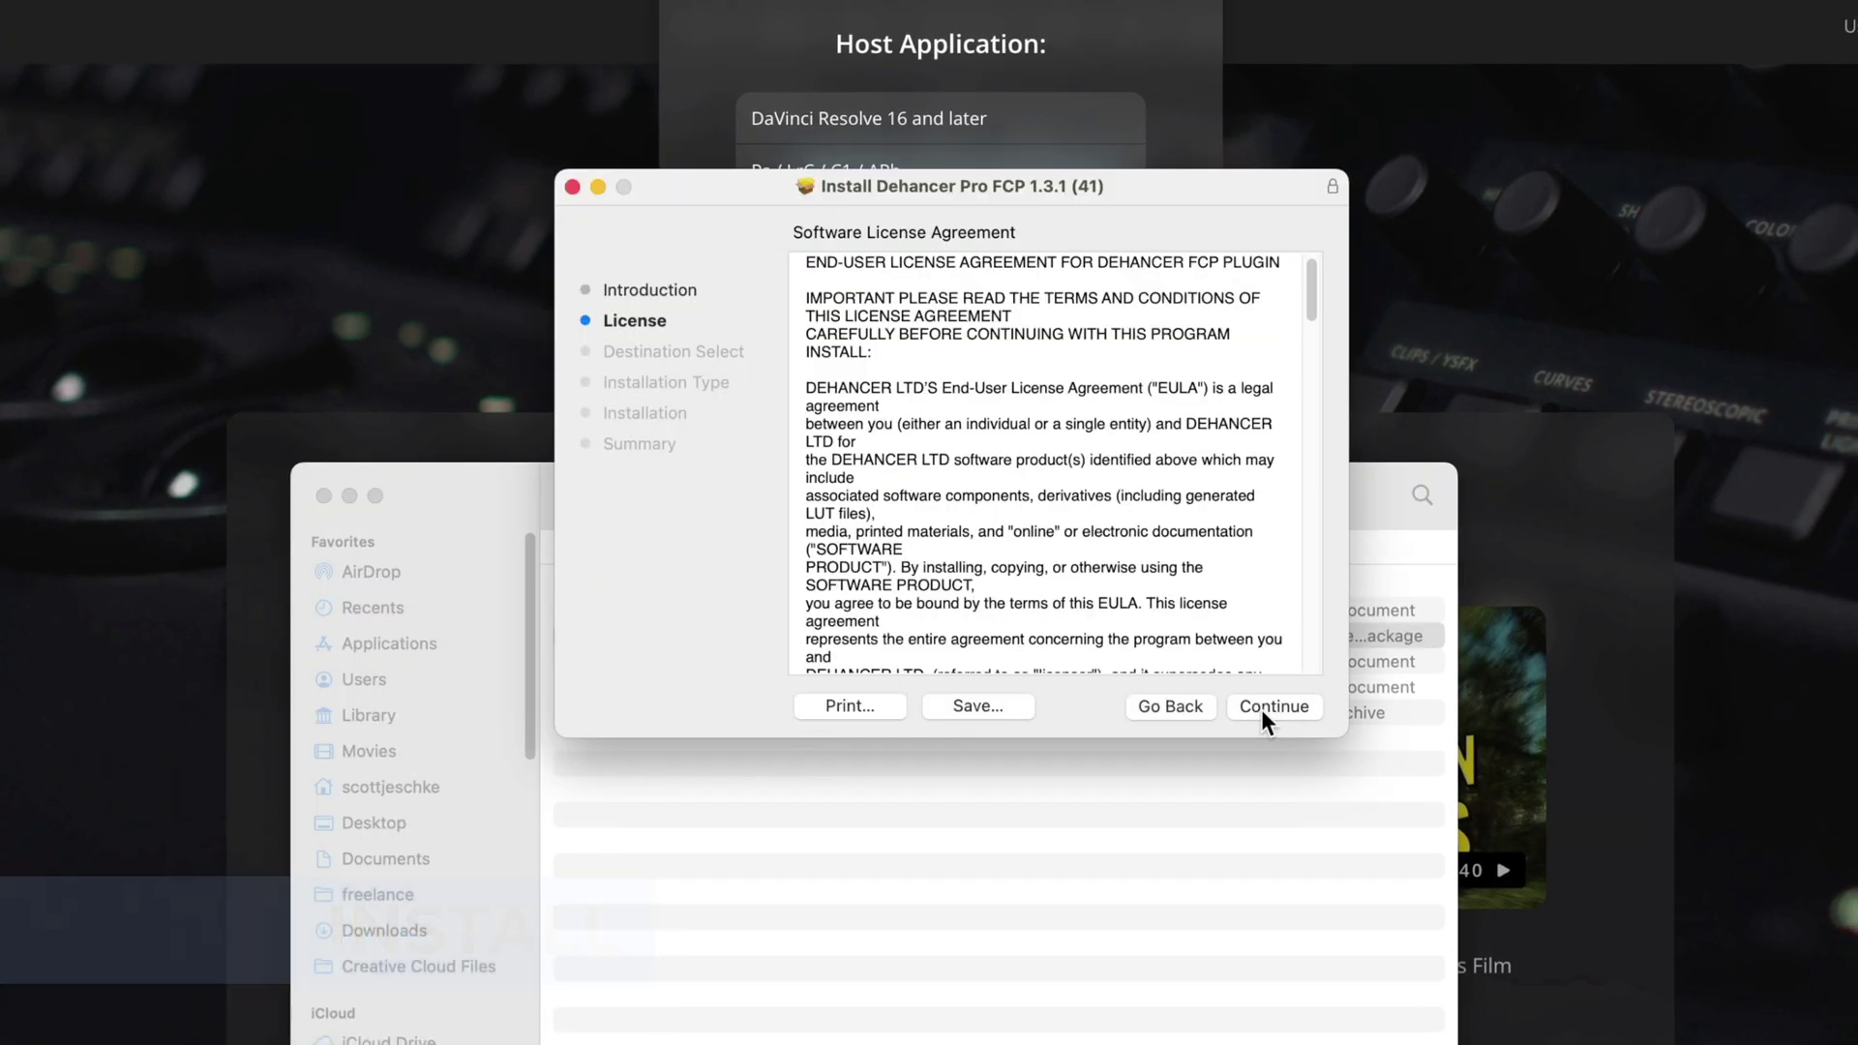
left_click(1261, 710)
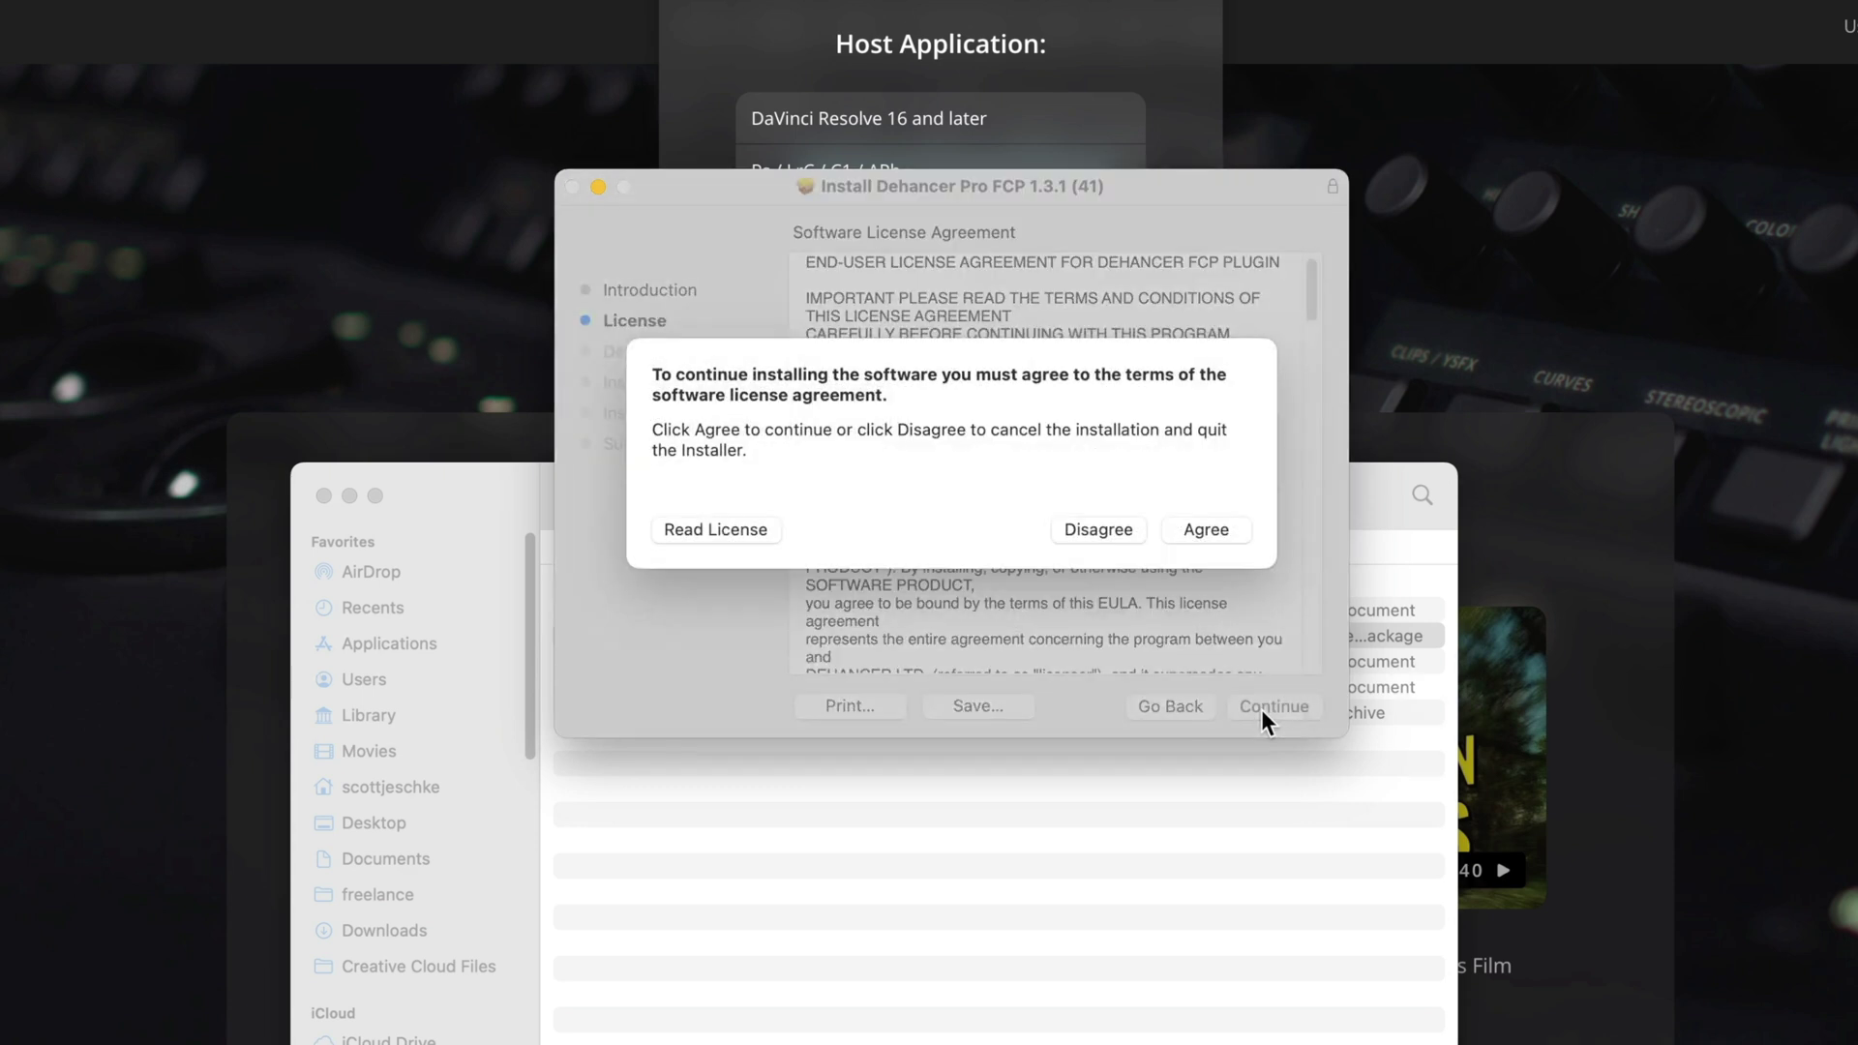
left_click(1188, 528)
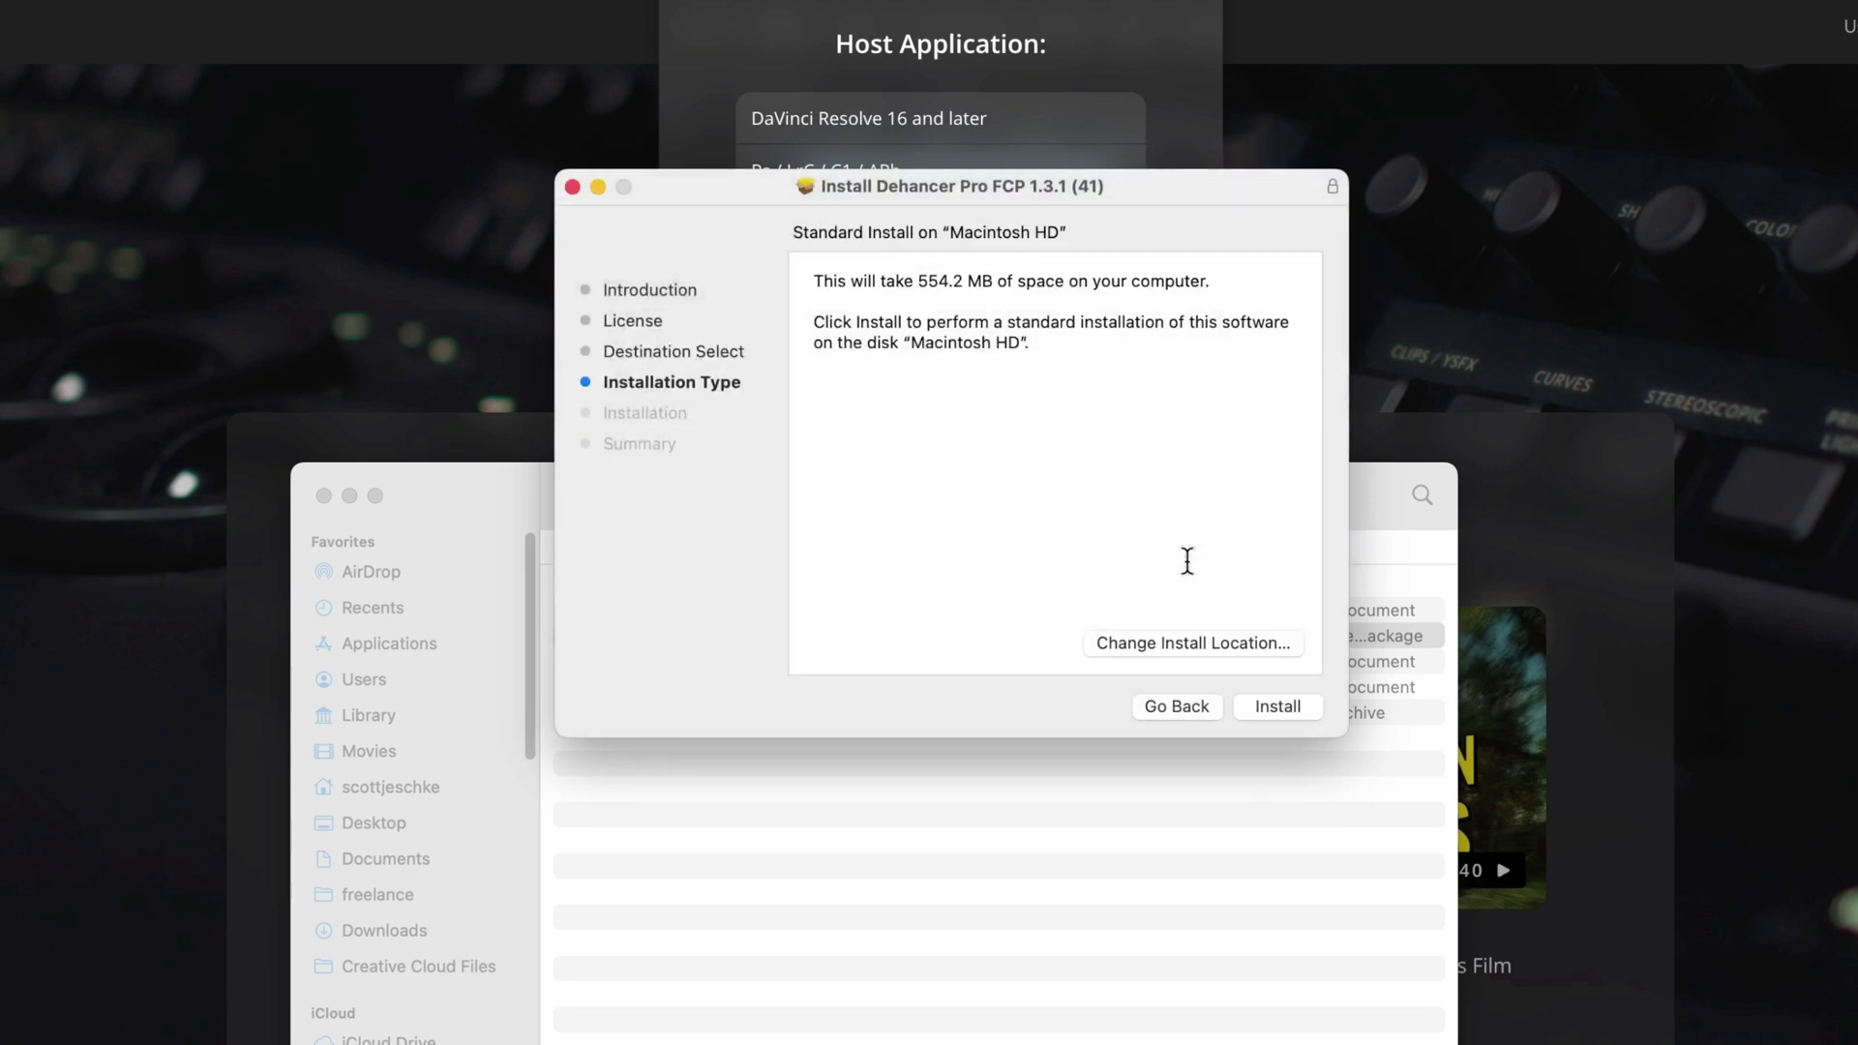
left_click(1278, 707)
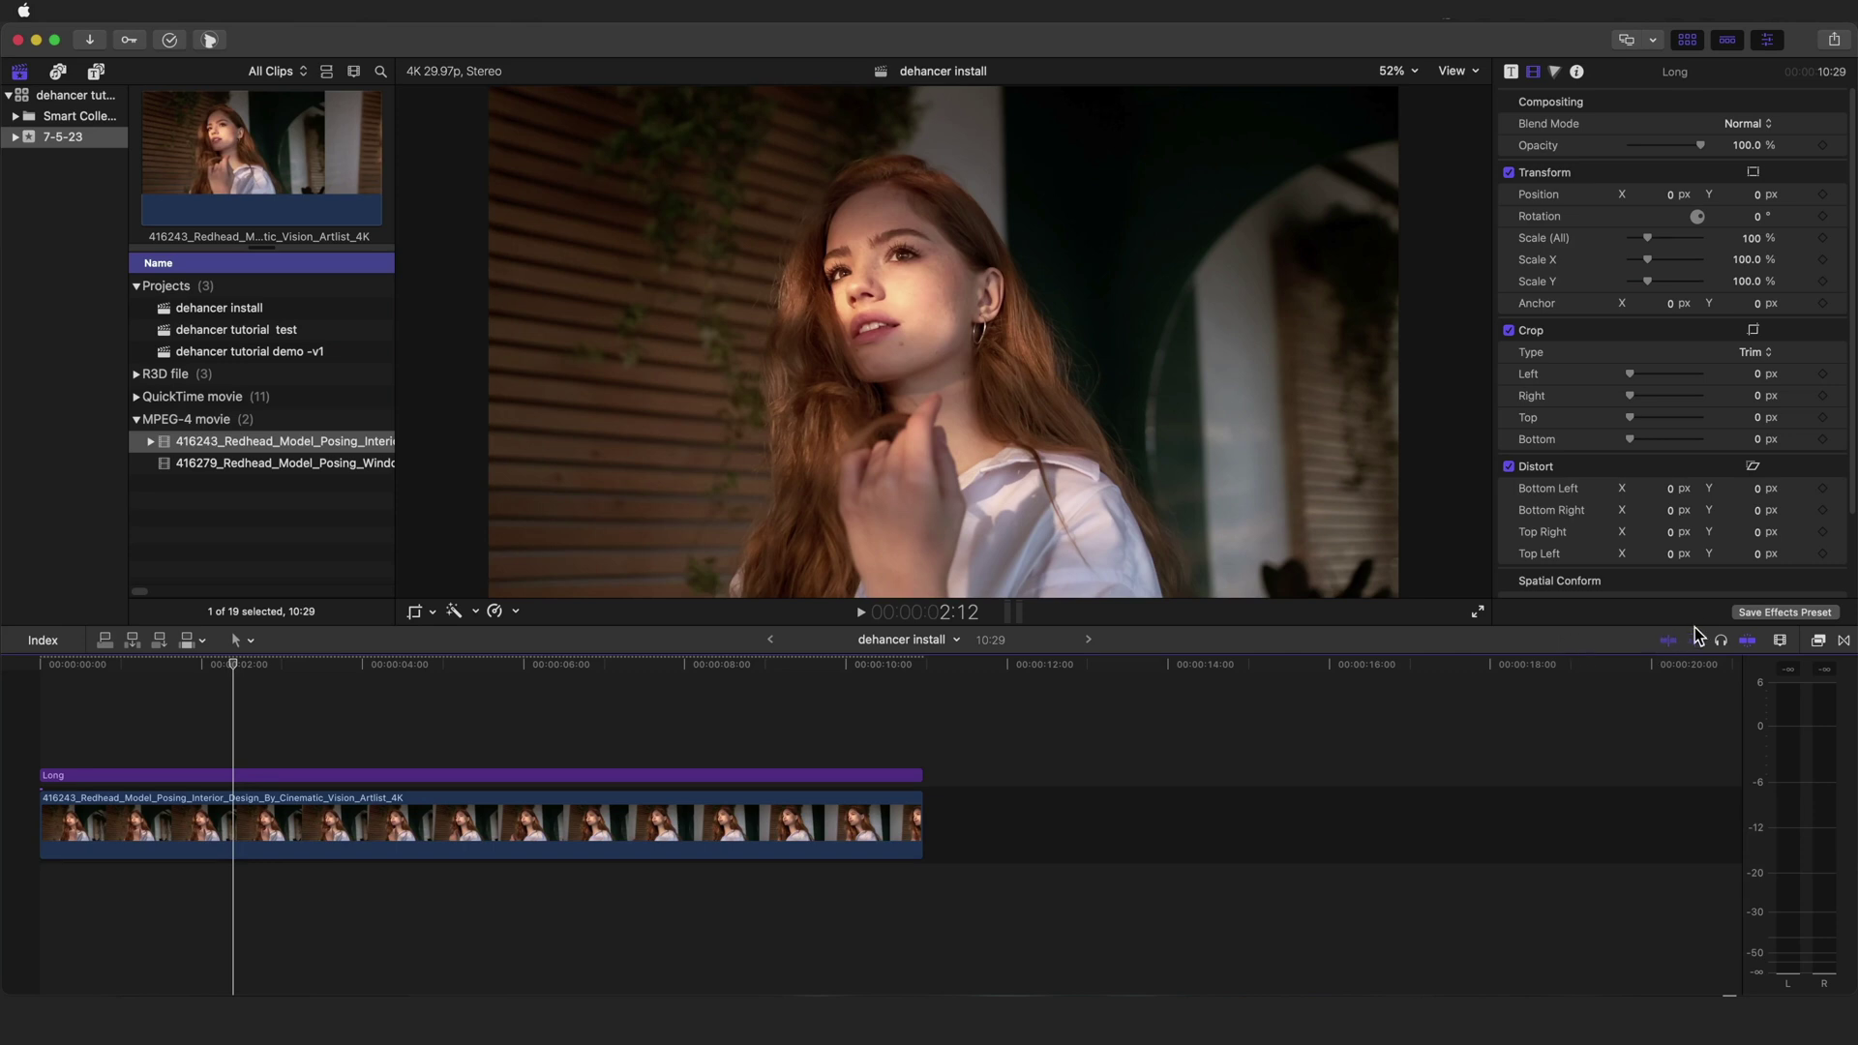
- Drag Dehancer Pro from the Film Emulation effects onto the Long adjustment layer
left_click(1819, 640)
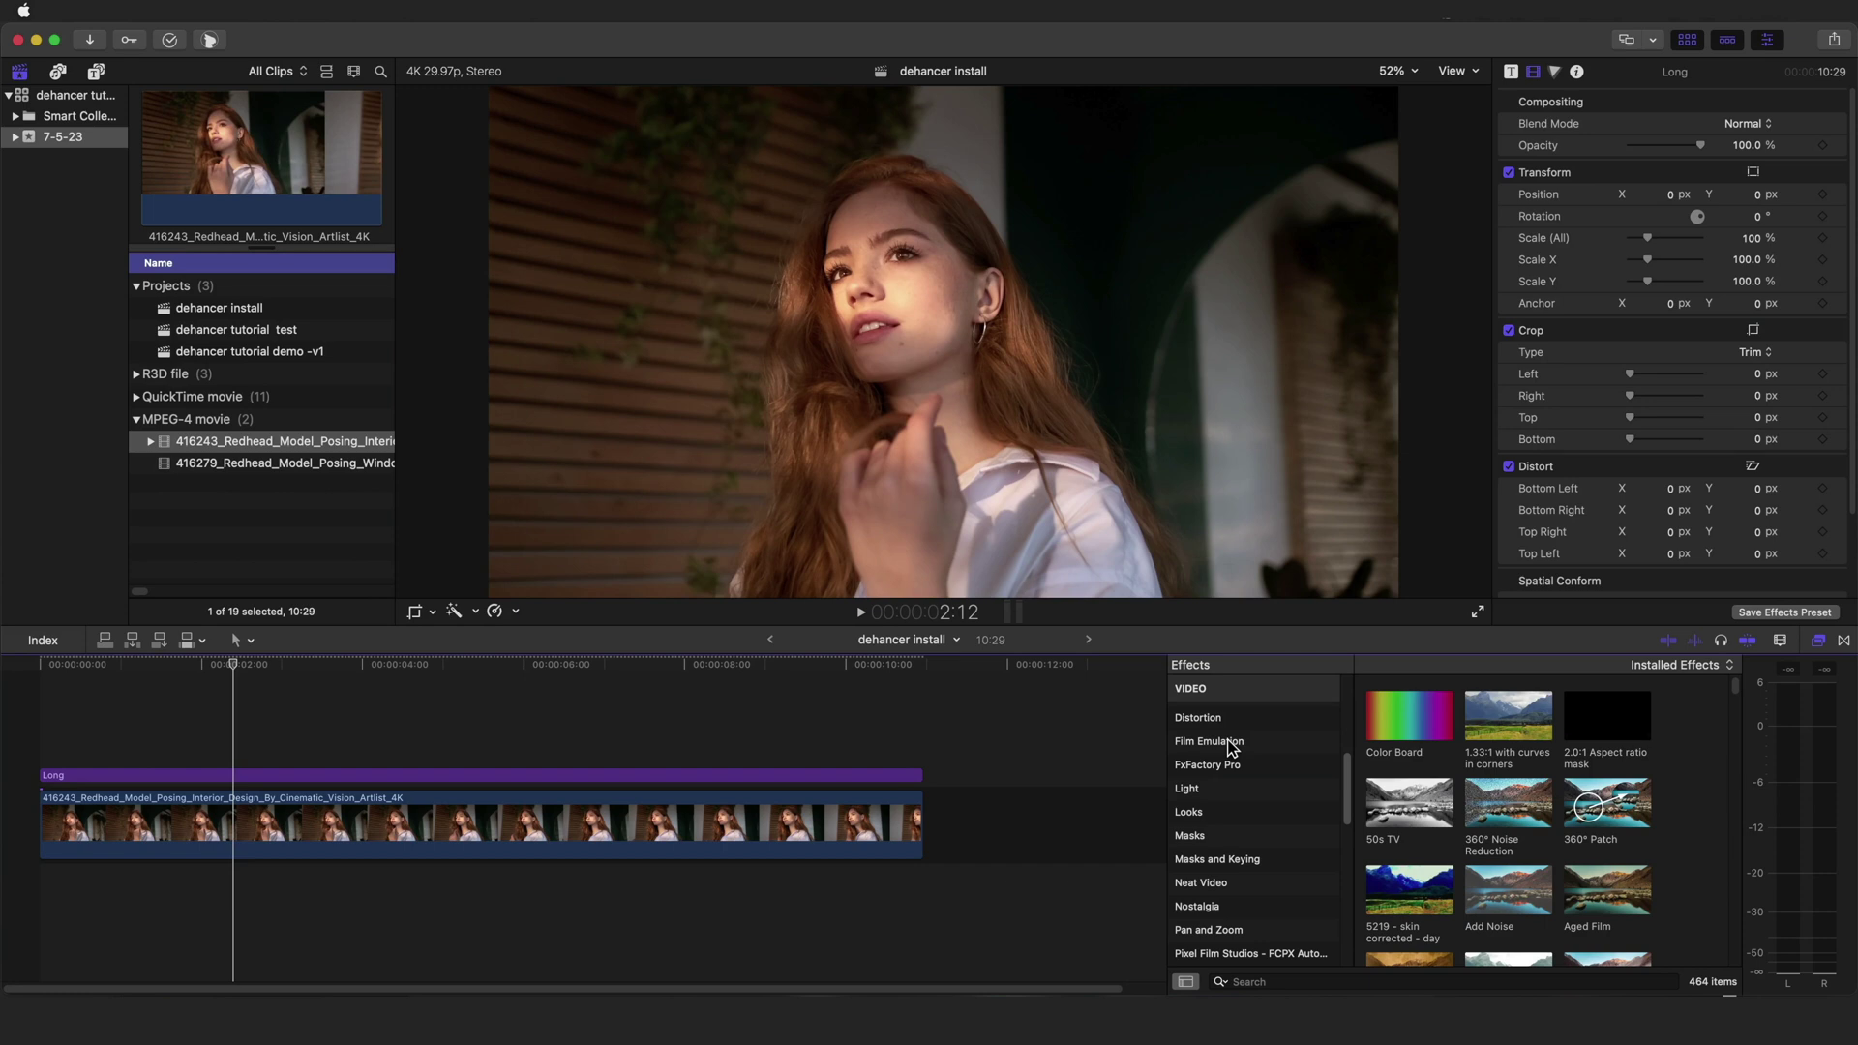
left_click(1210, 741)
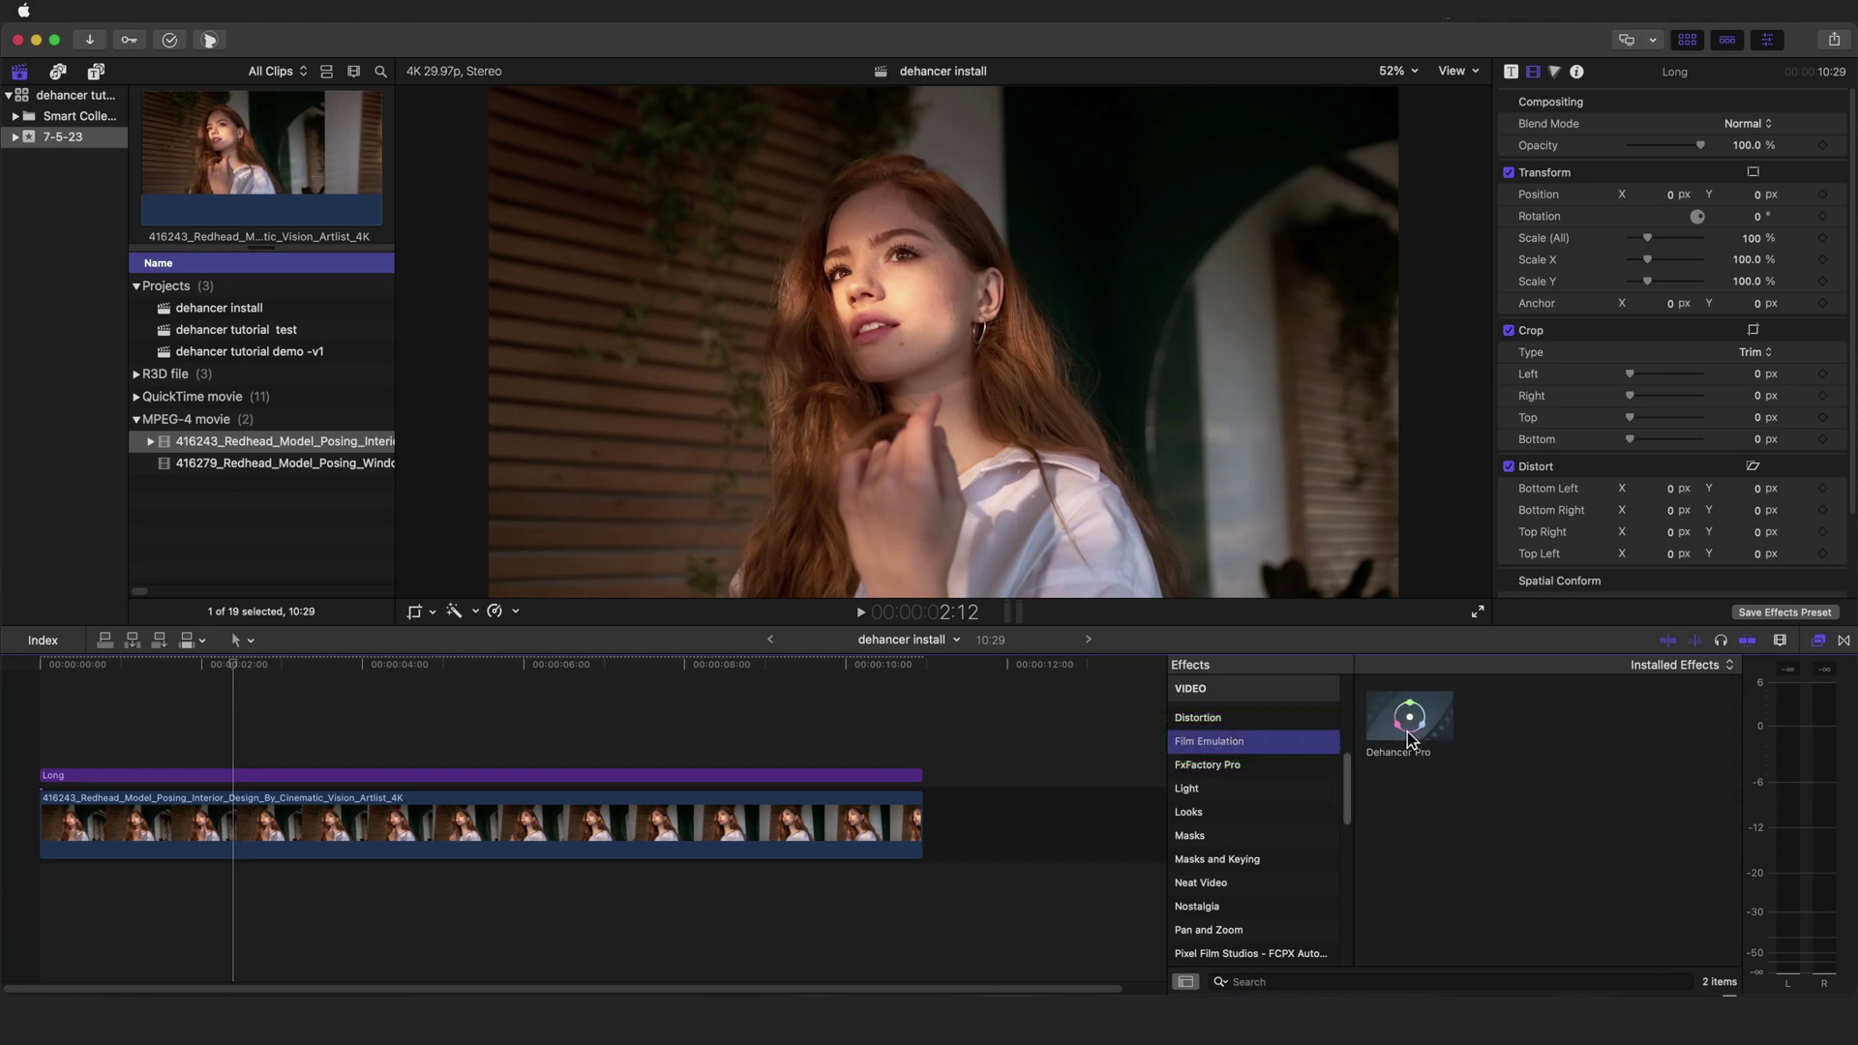
left_click_drag(1407, 733, 766, 841)
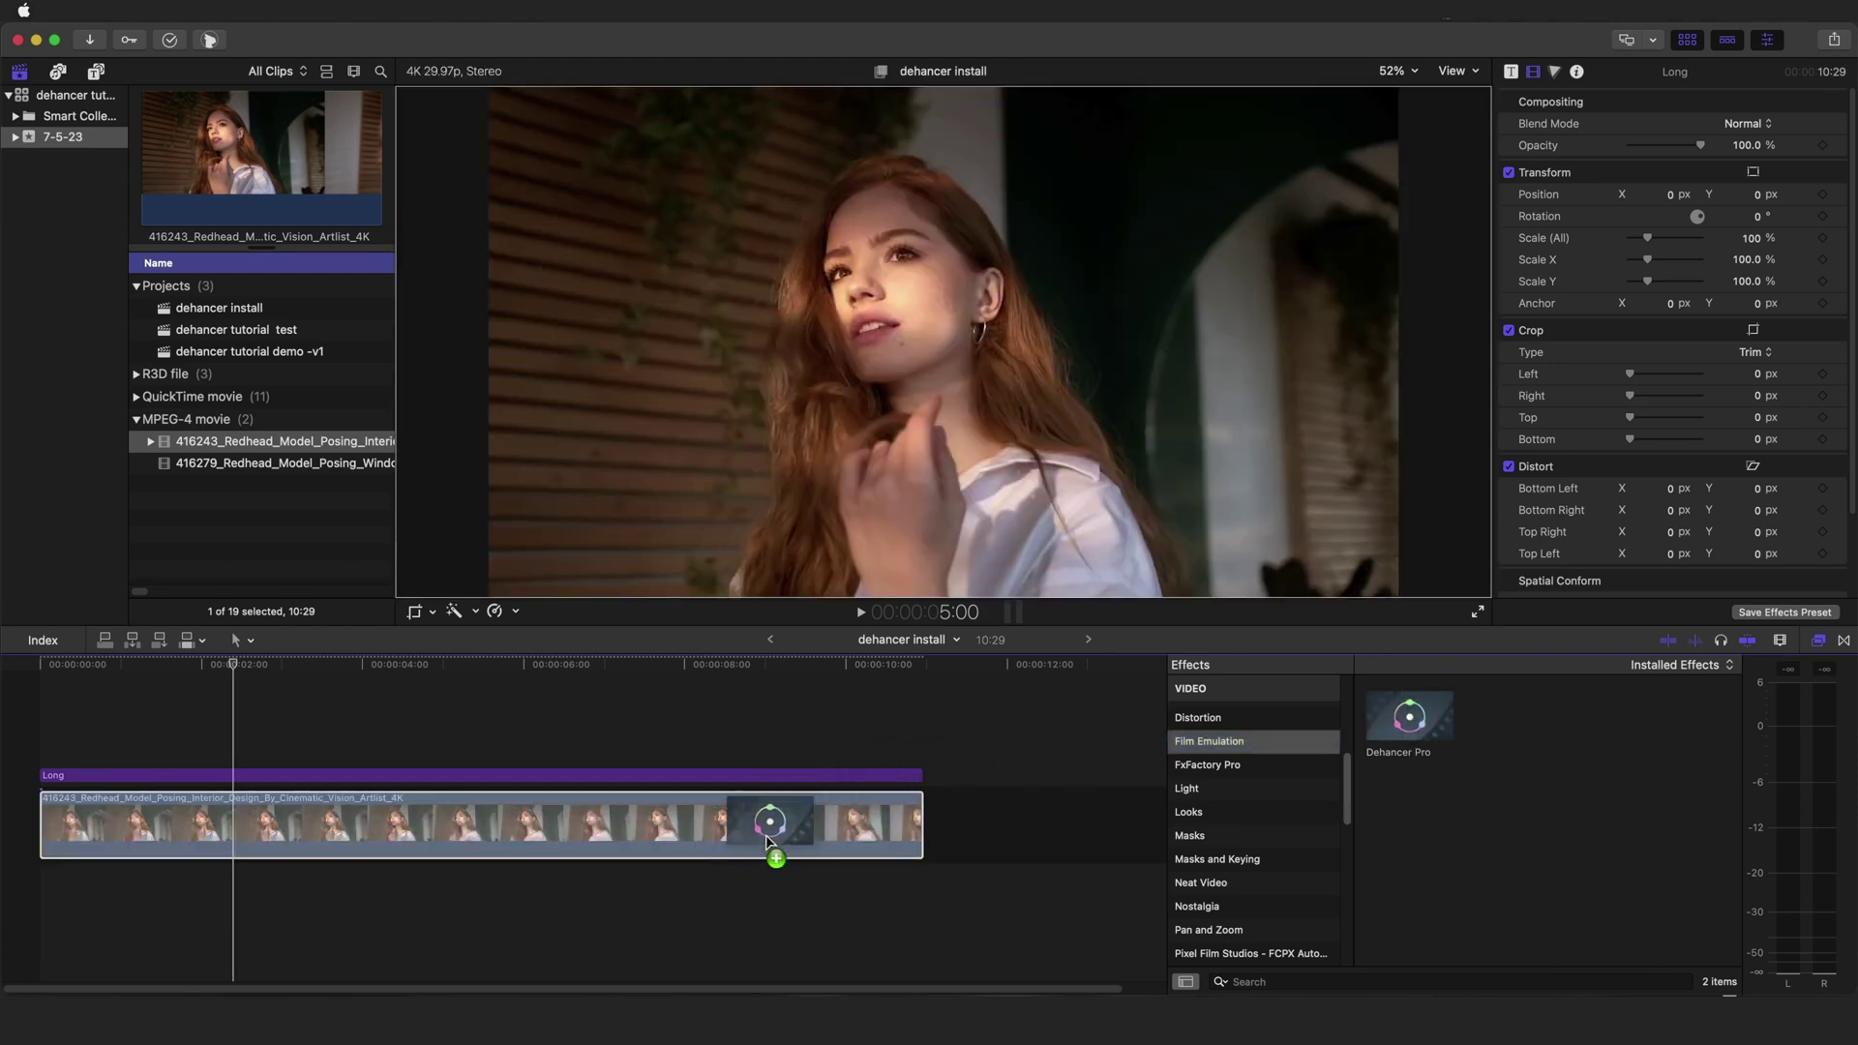
left_click_drag(765, 835, 767, 828)
left_click_drag(770, 834, 776, 784)
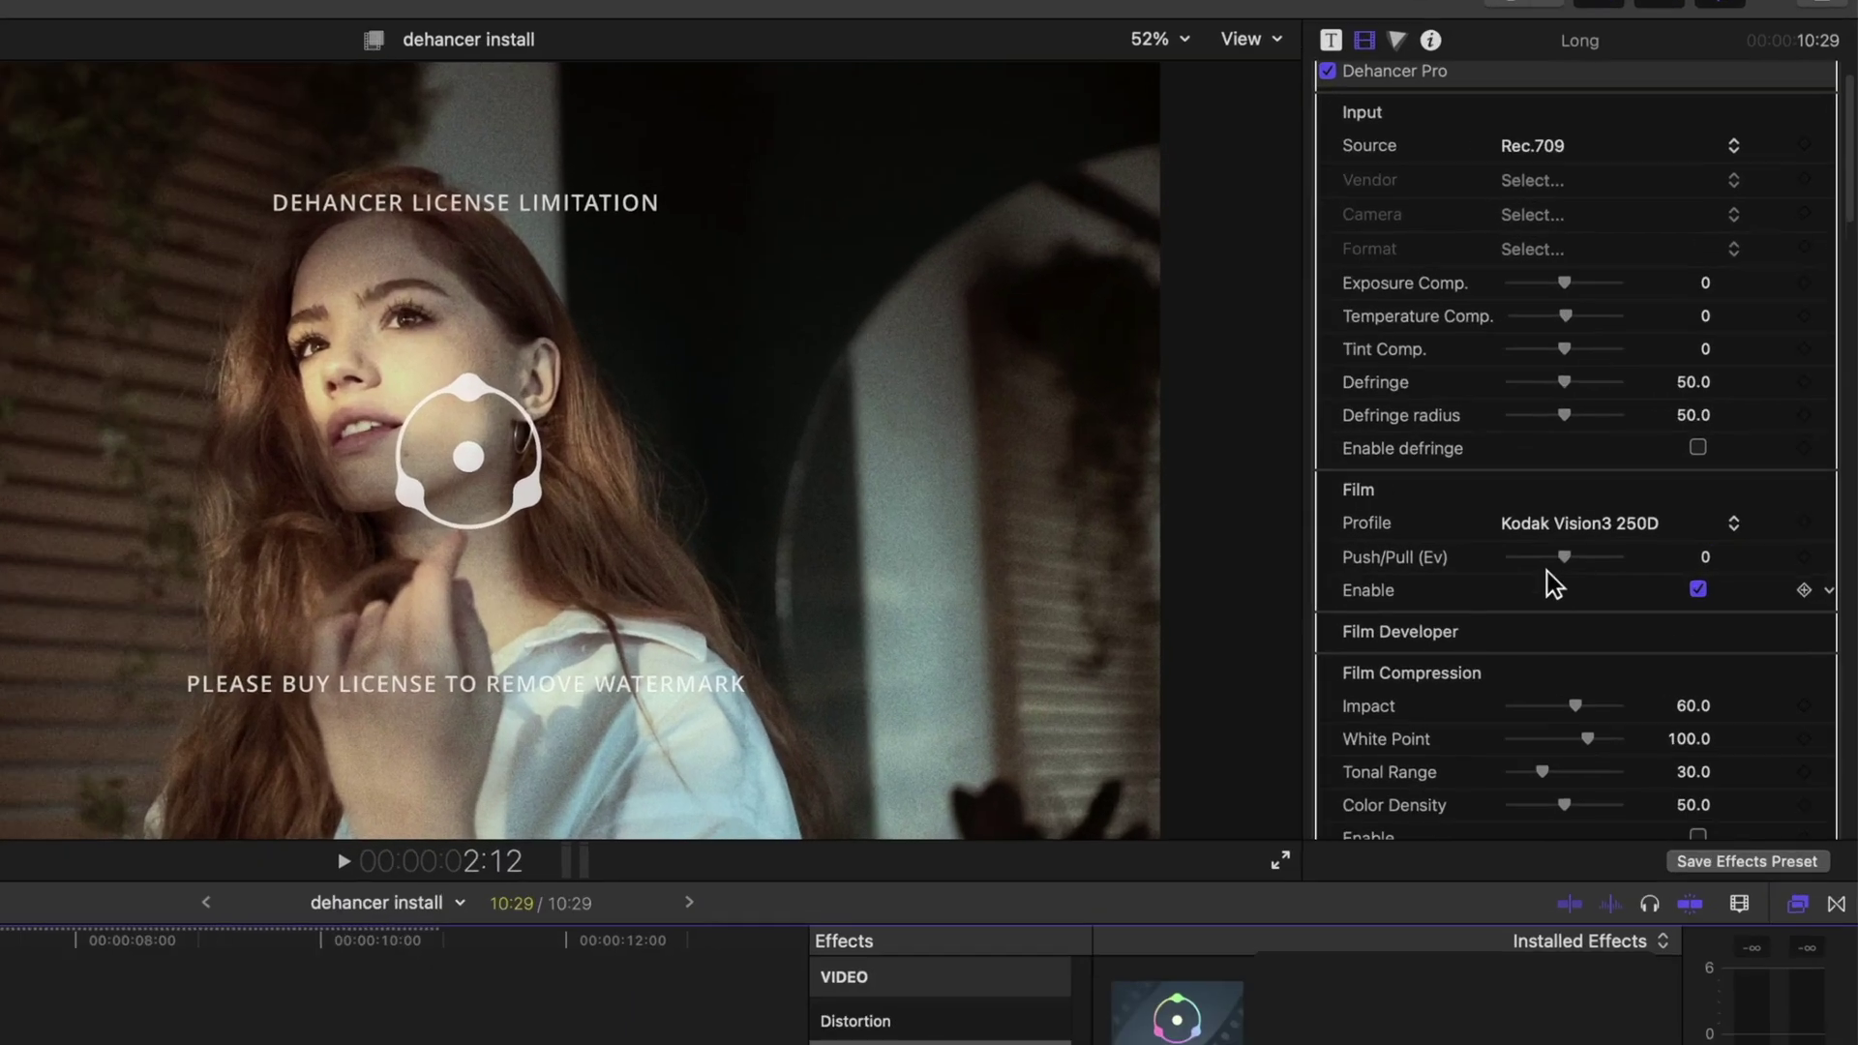
- Run Check profiles in Dehancer Pro's Options to verify 63 films, 73 cameras and 2 print media
scroll(1653, 426, "down", 10)
scroll(1482, 660, "down", 20)
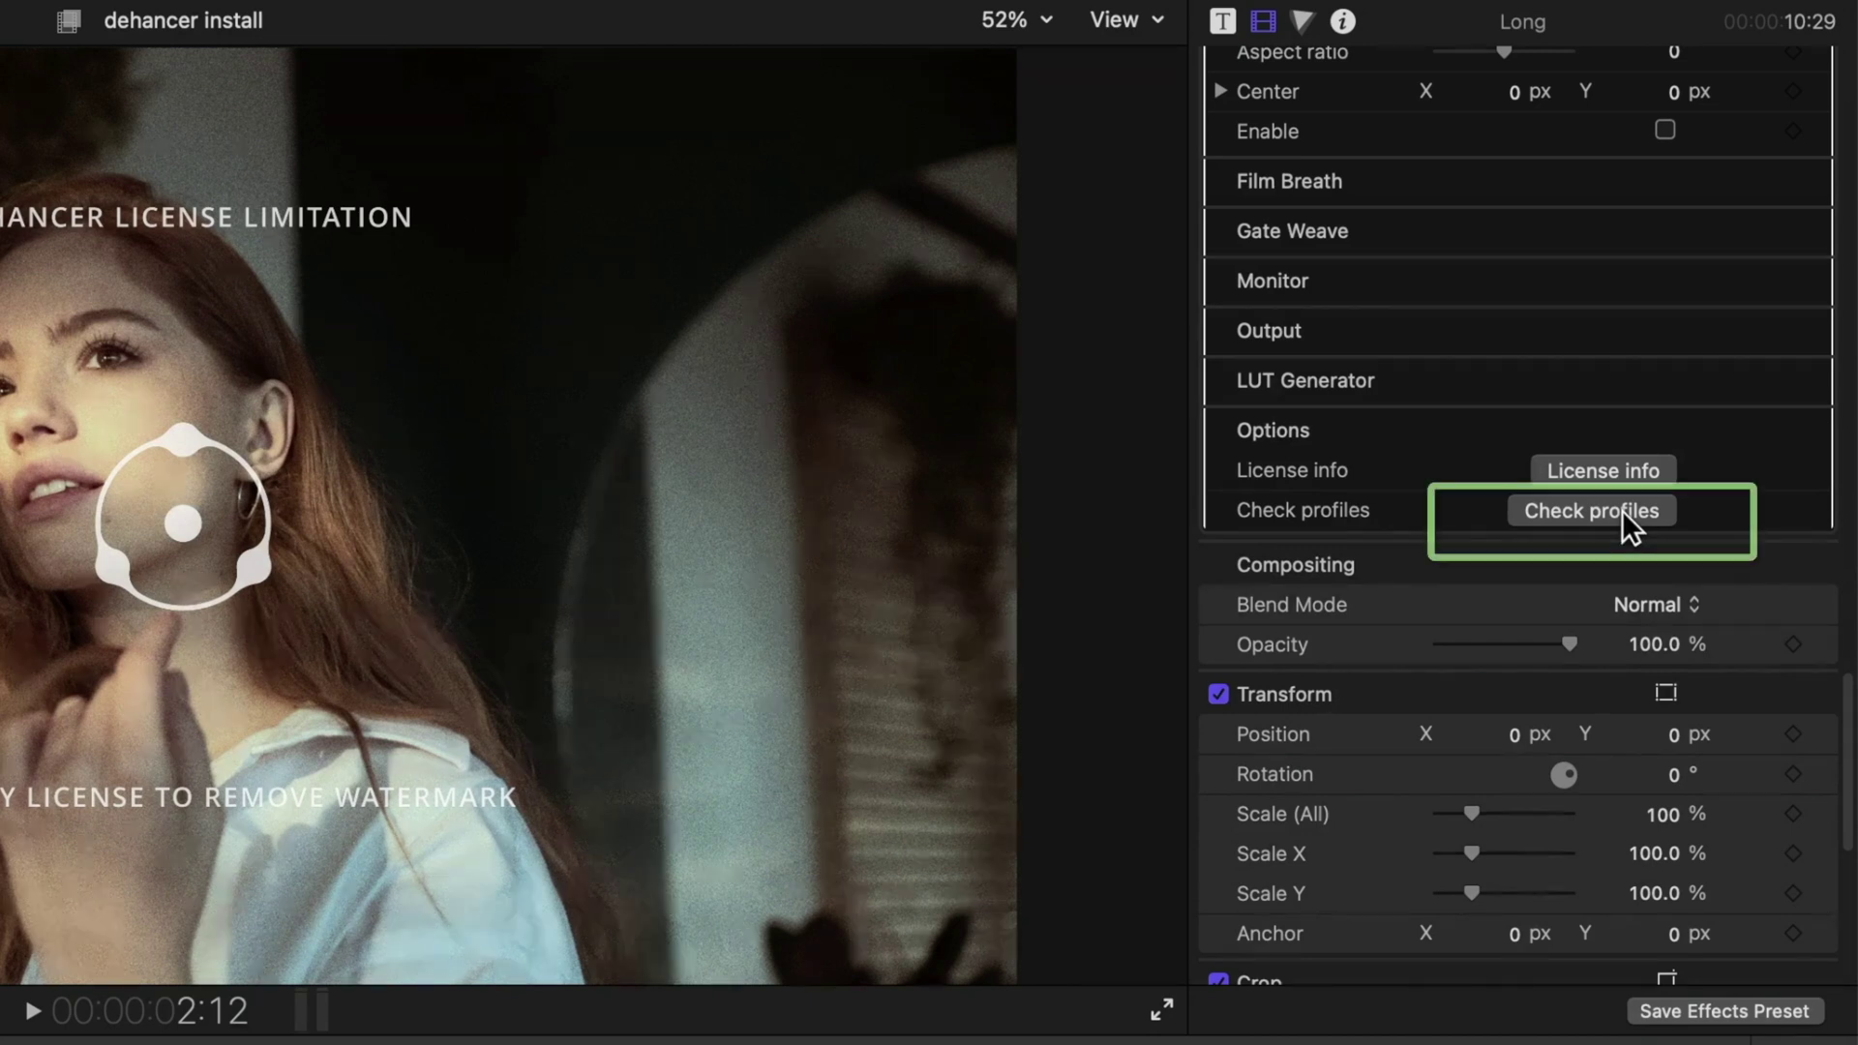
left_click(1622, 509)
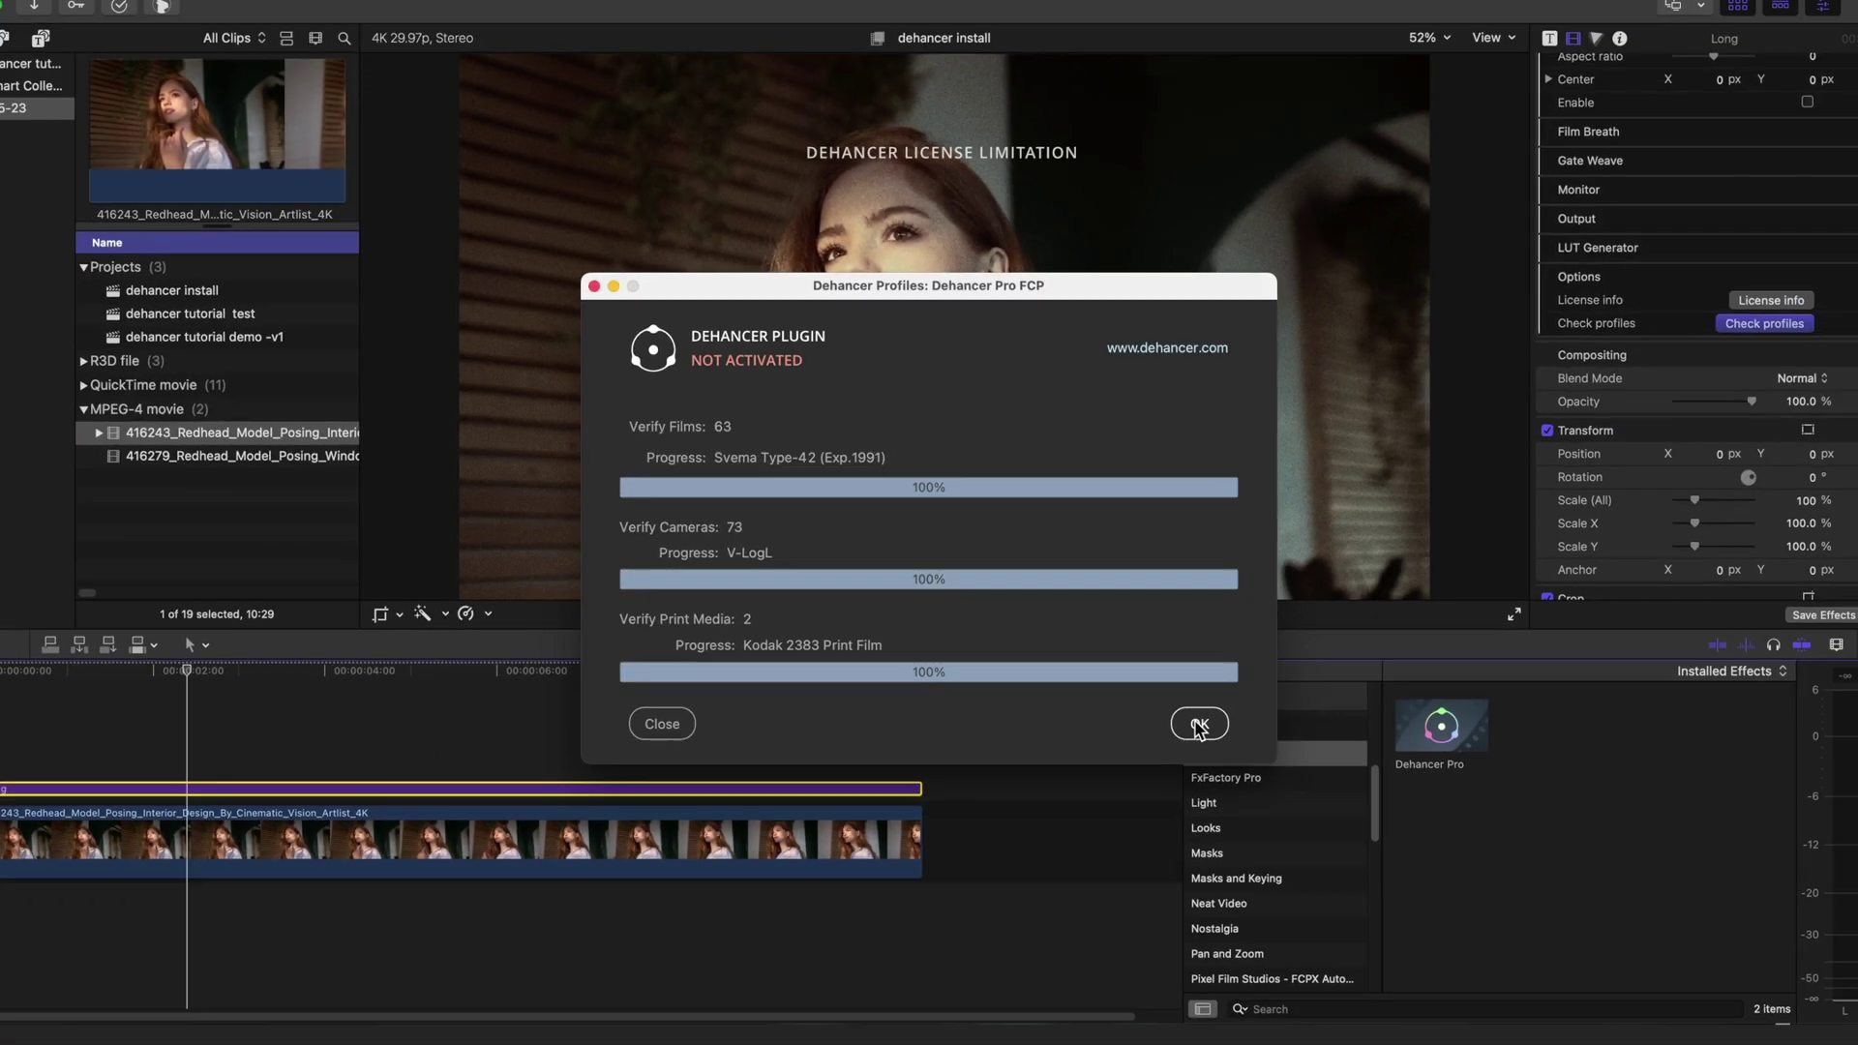
- Dismiss the profile check and select the Long clip near the 8-second mark
left_click(1393, 834)
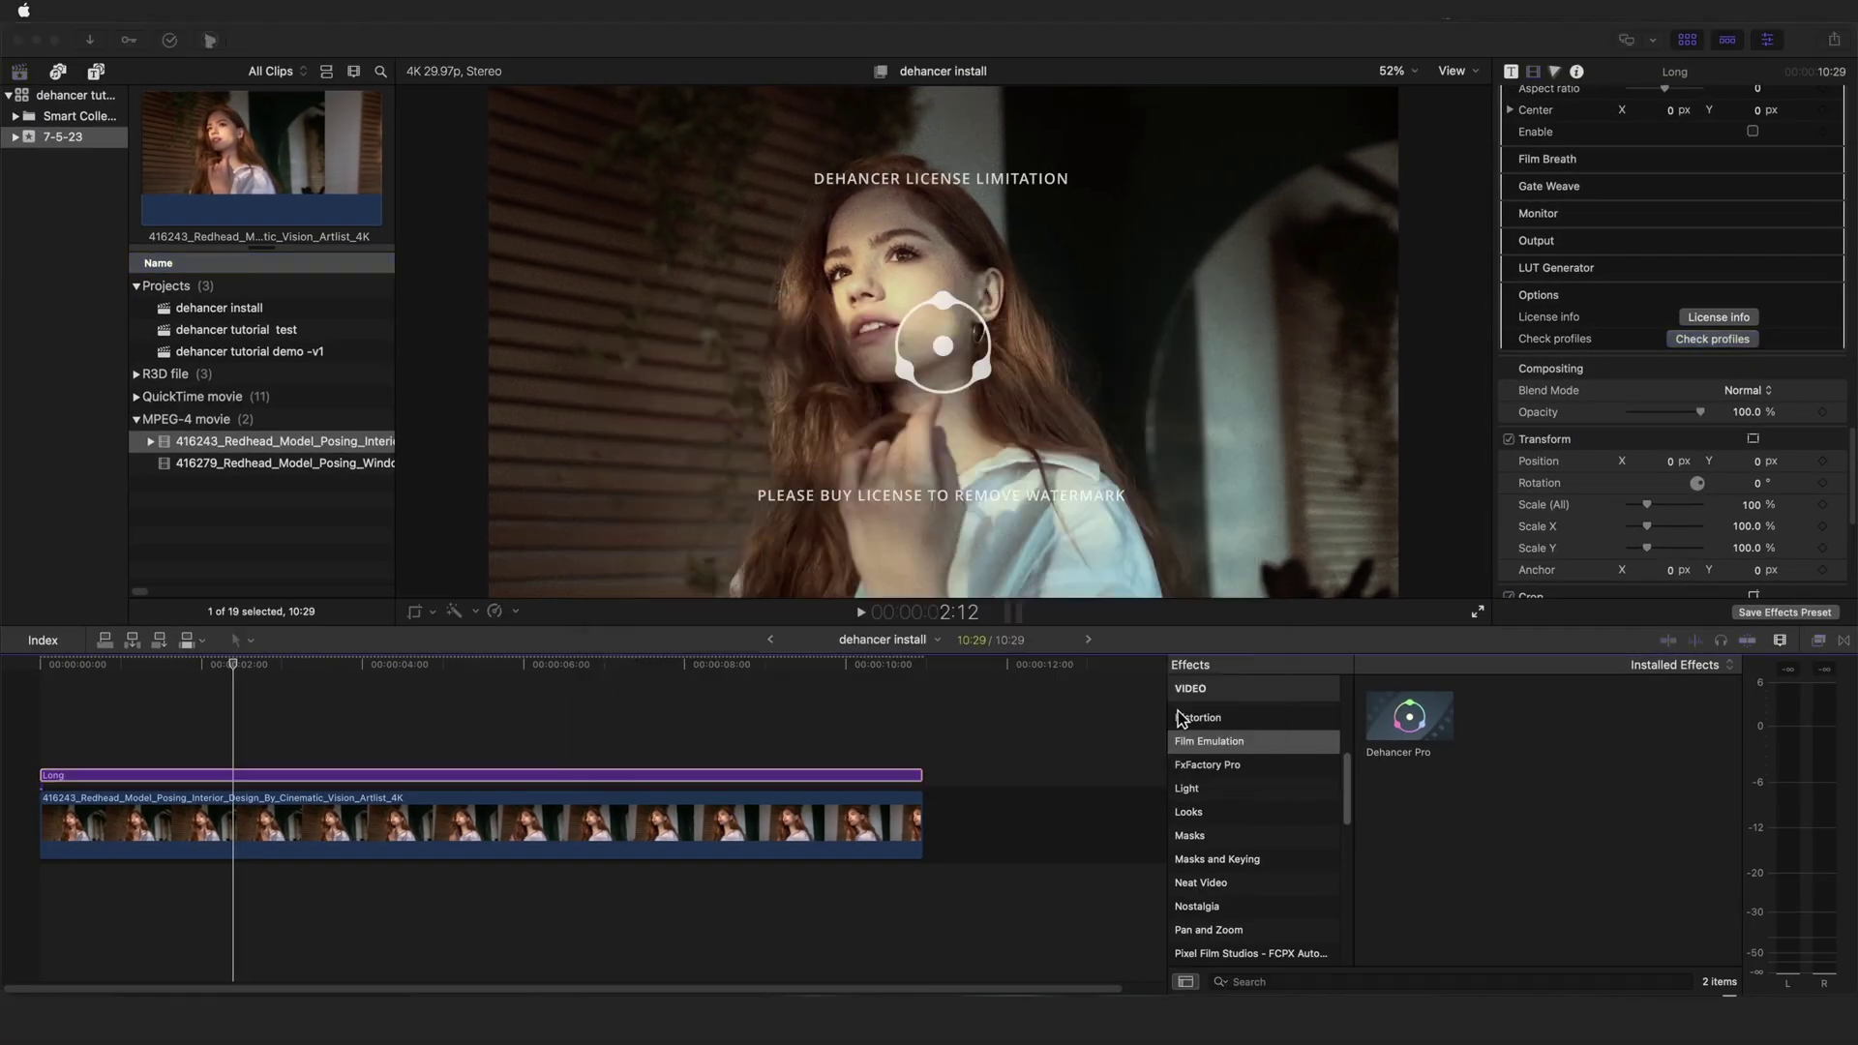
left_click(653, 728)
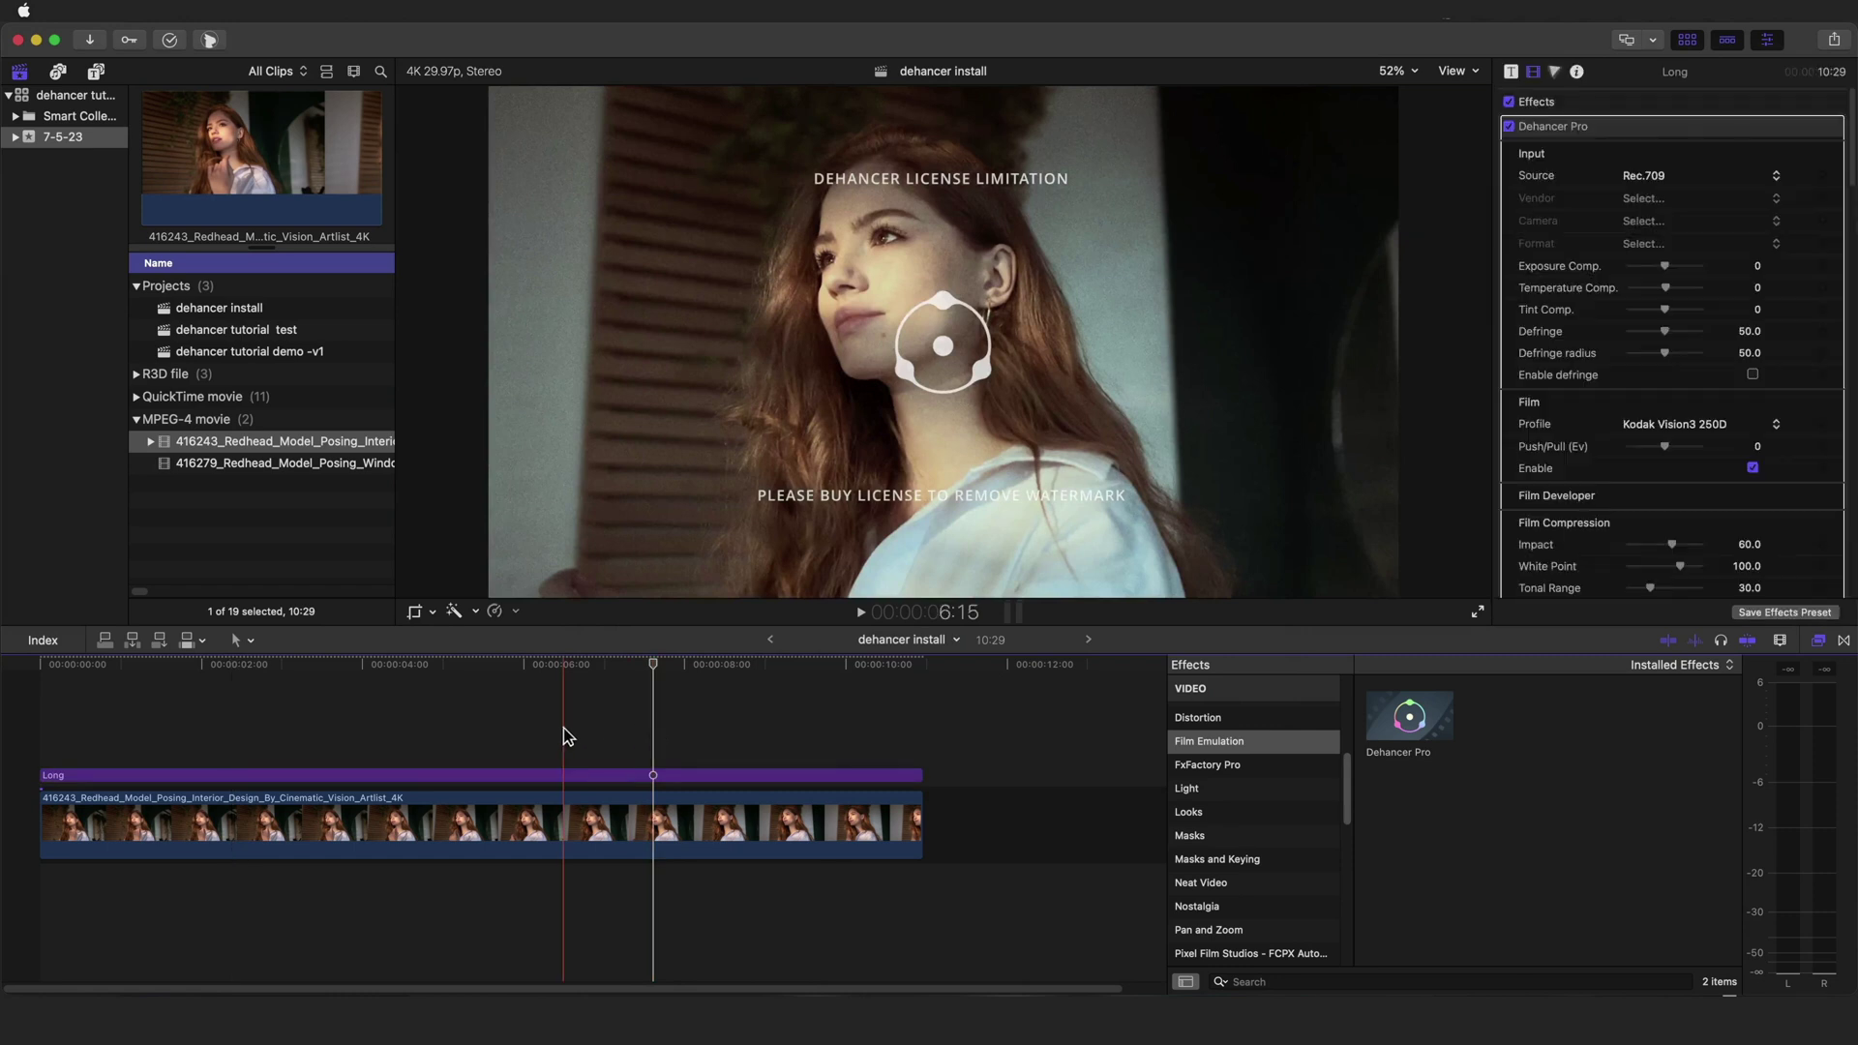
left_click(738, 728)
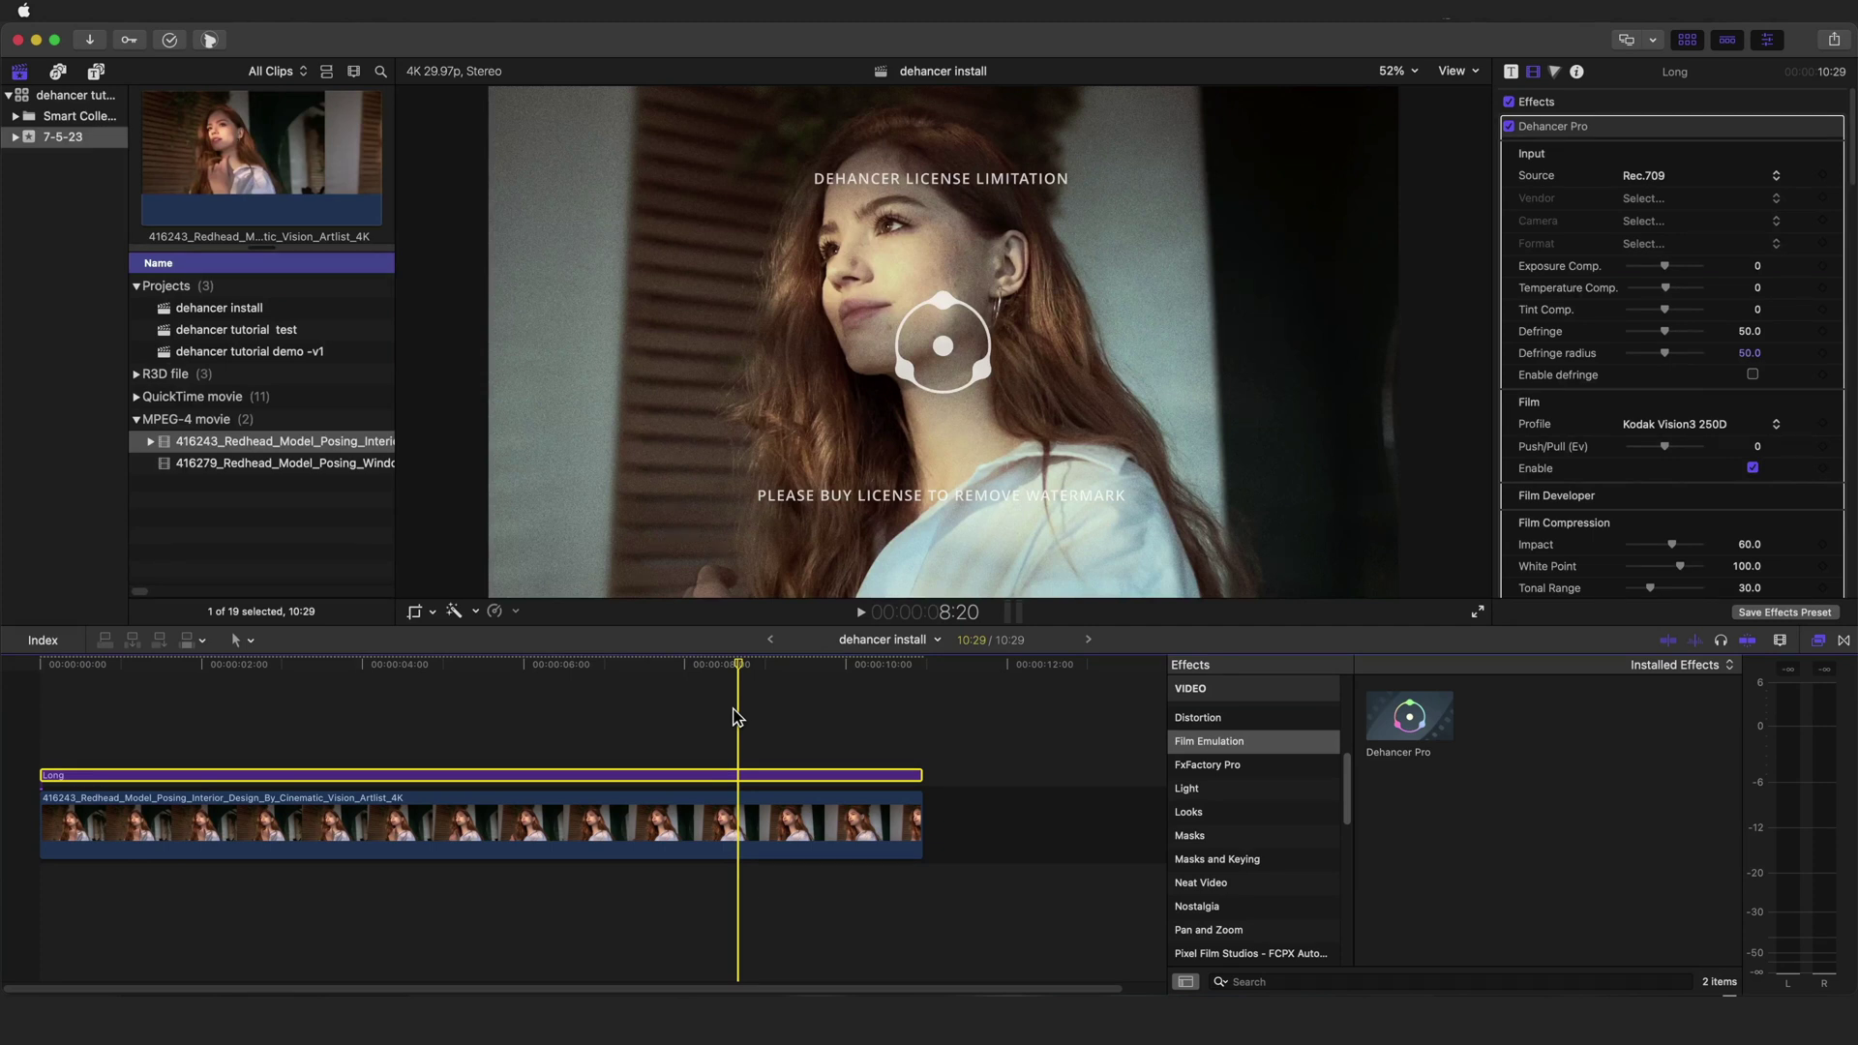
- Read the Dehancer activation-key email, then open the account's License Management page
key("super+Tab")
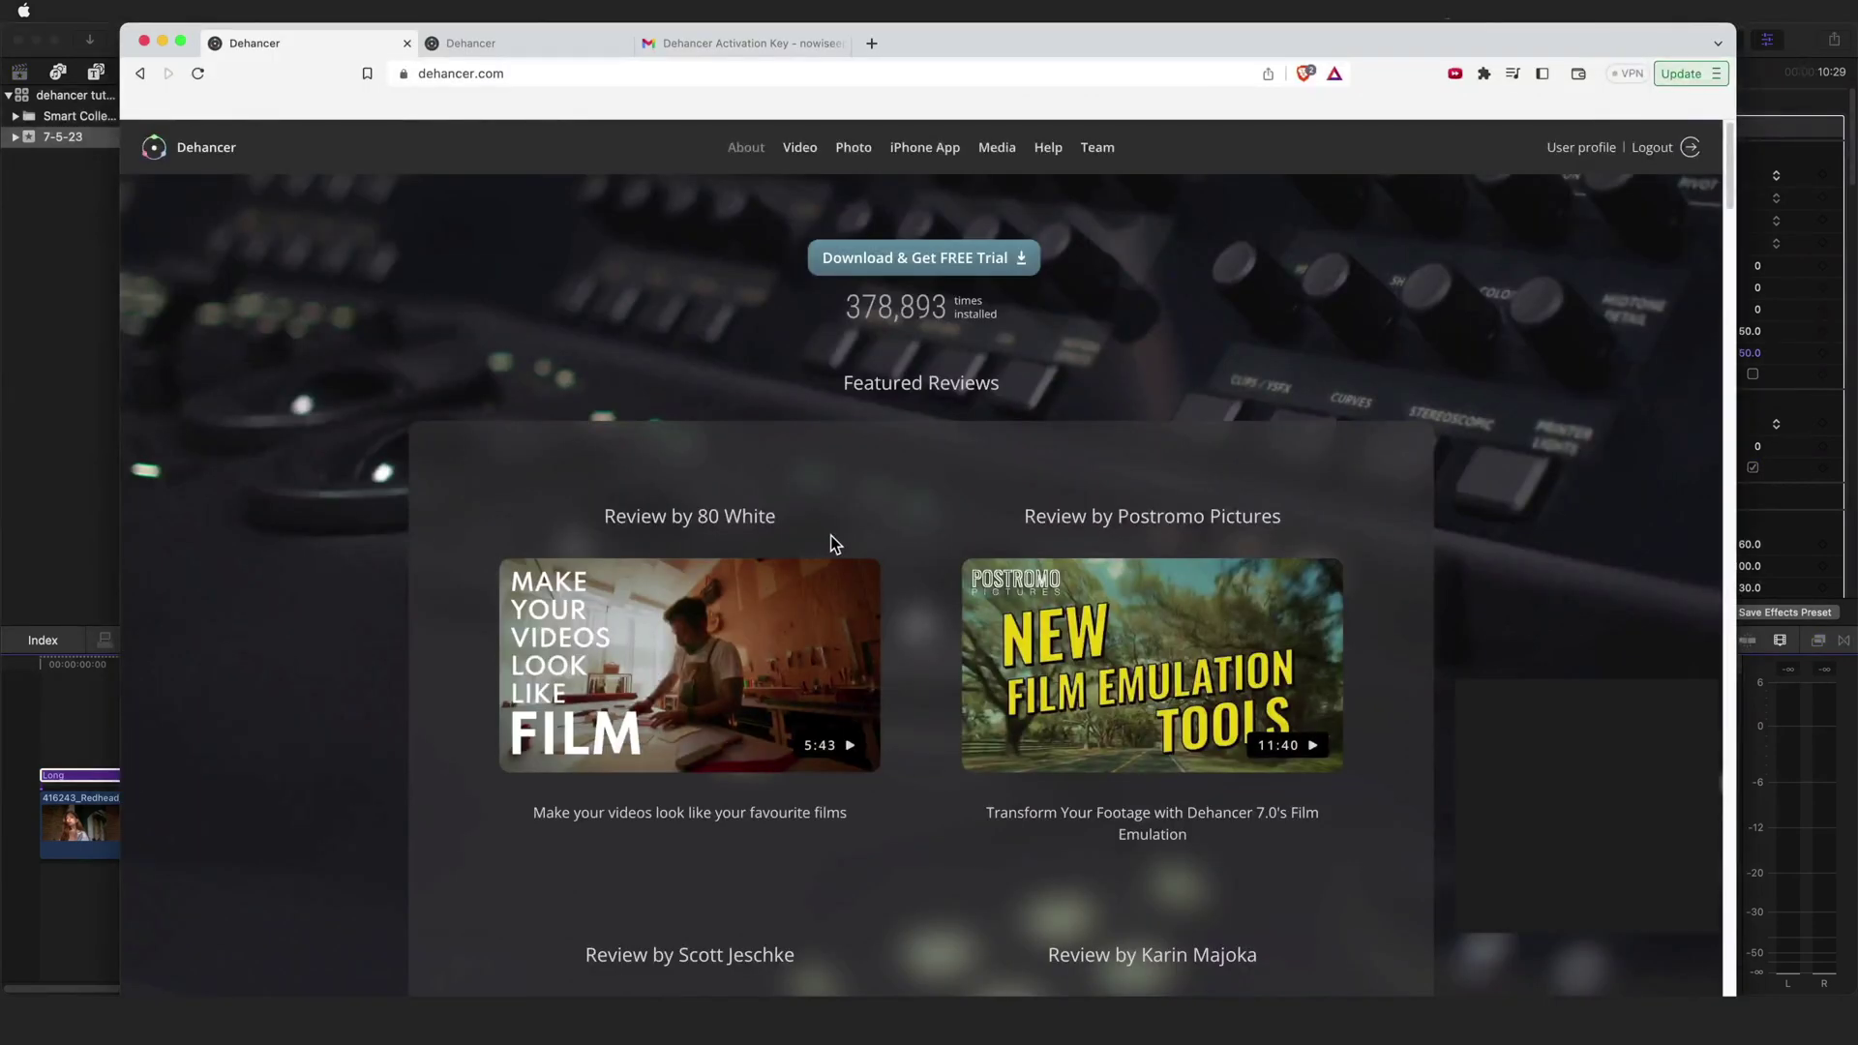
key("super+3")
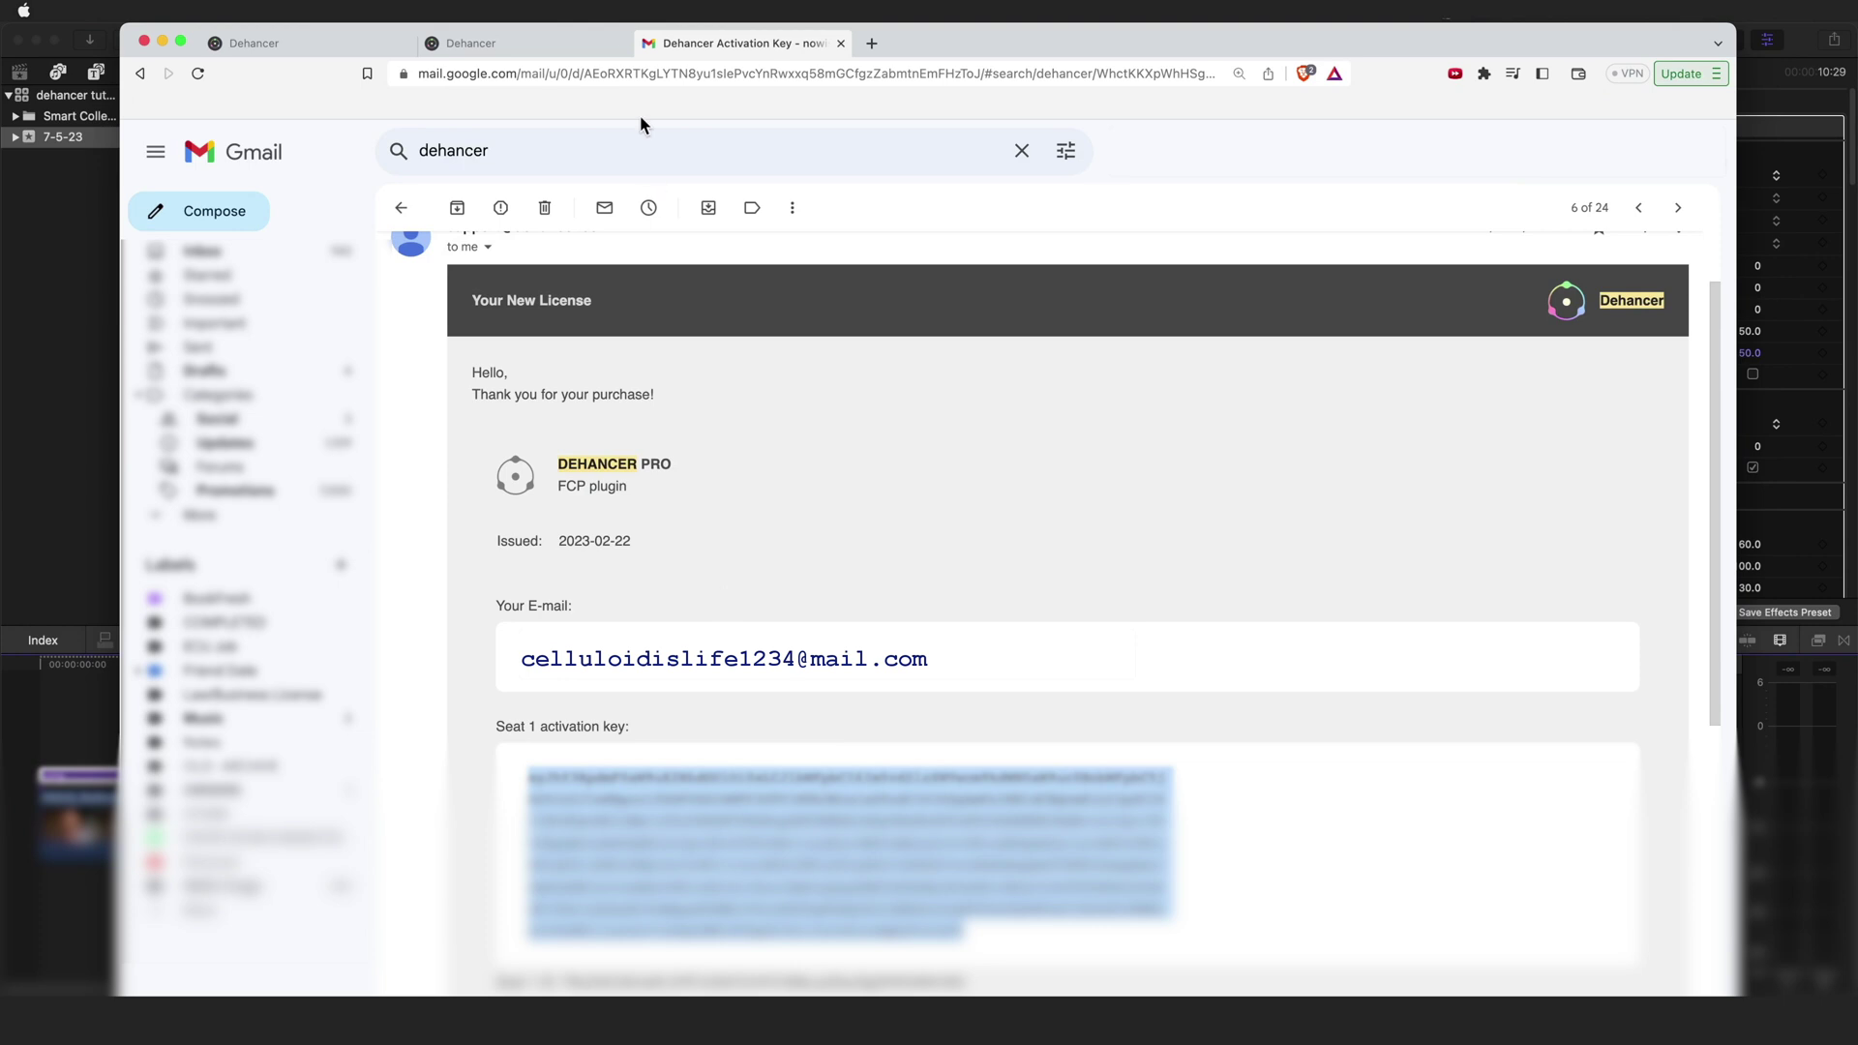
key("super+2")
left_click(1577, 150)
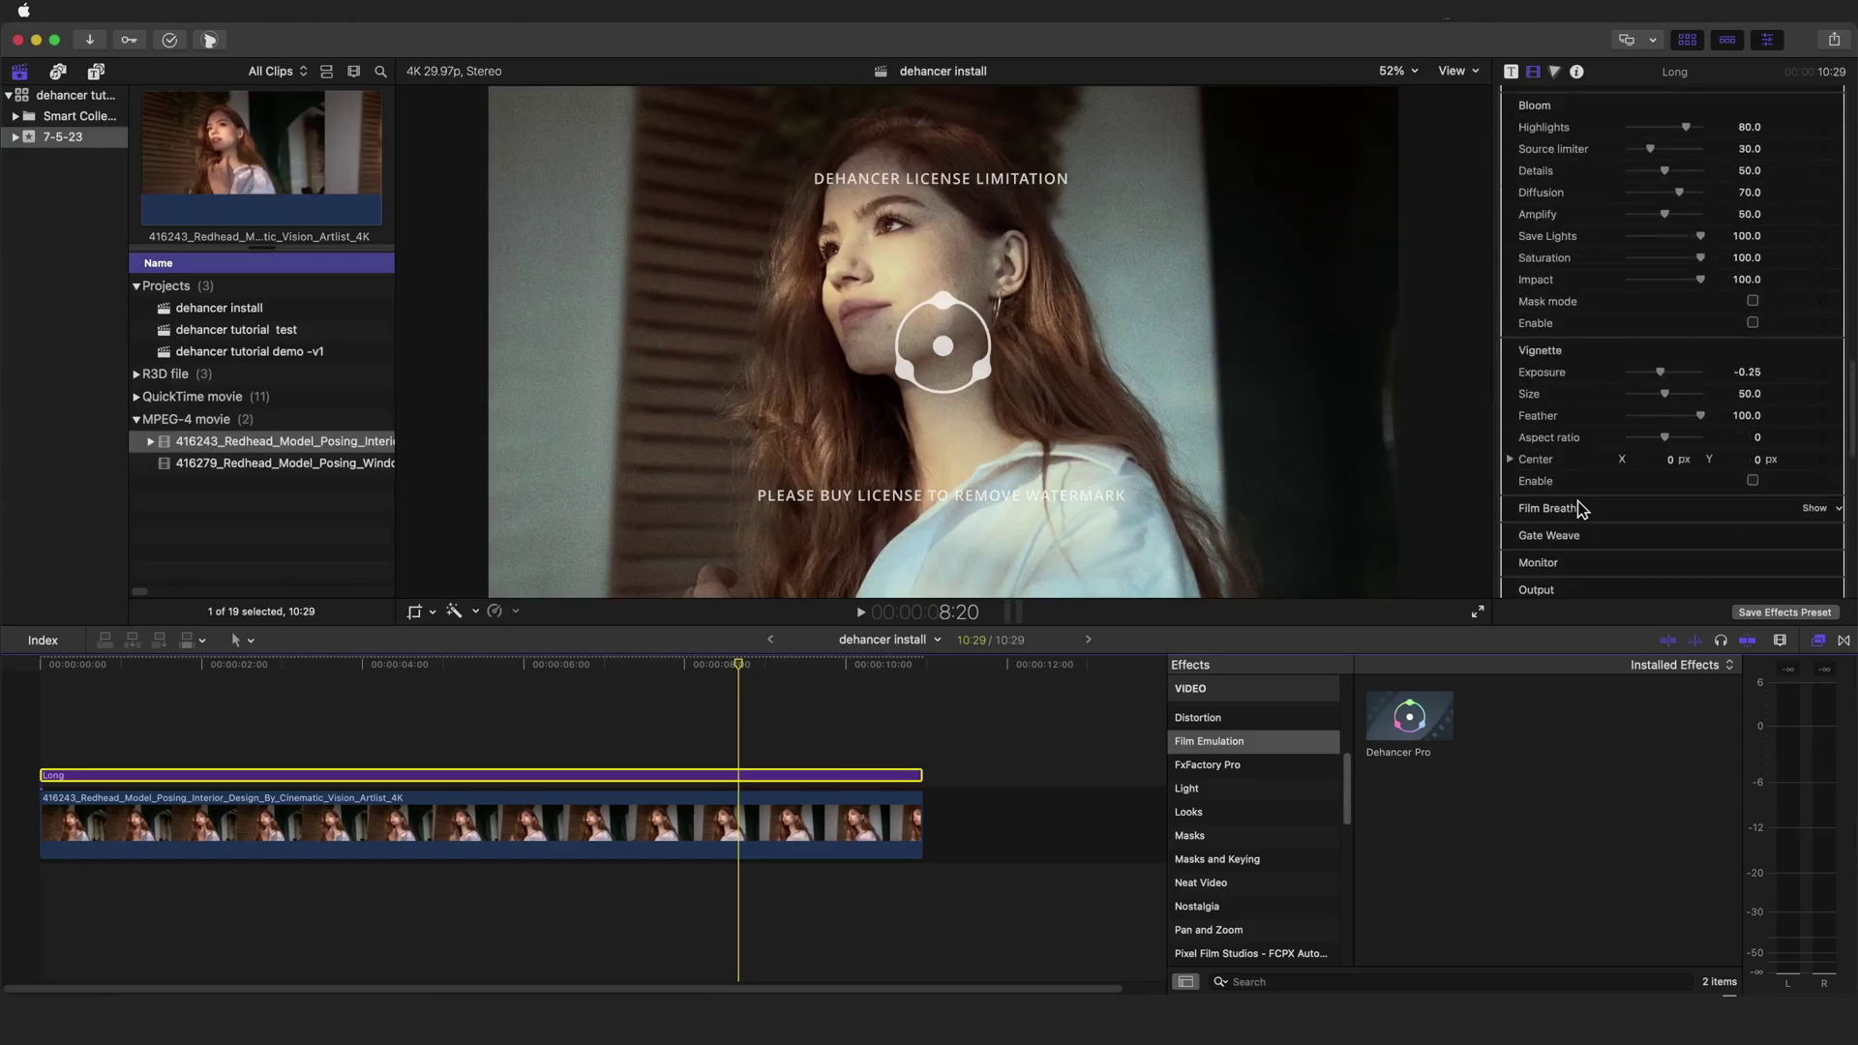
- Open Dehancer Pro's License dialog from the inspector's Options section
scroll(1577, 506, "down", 10)
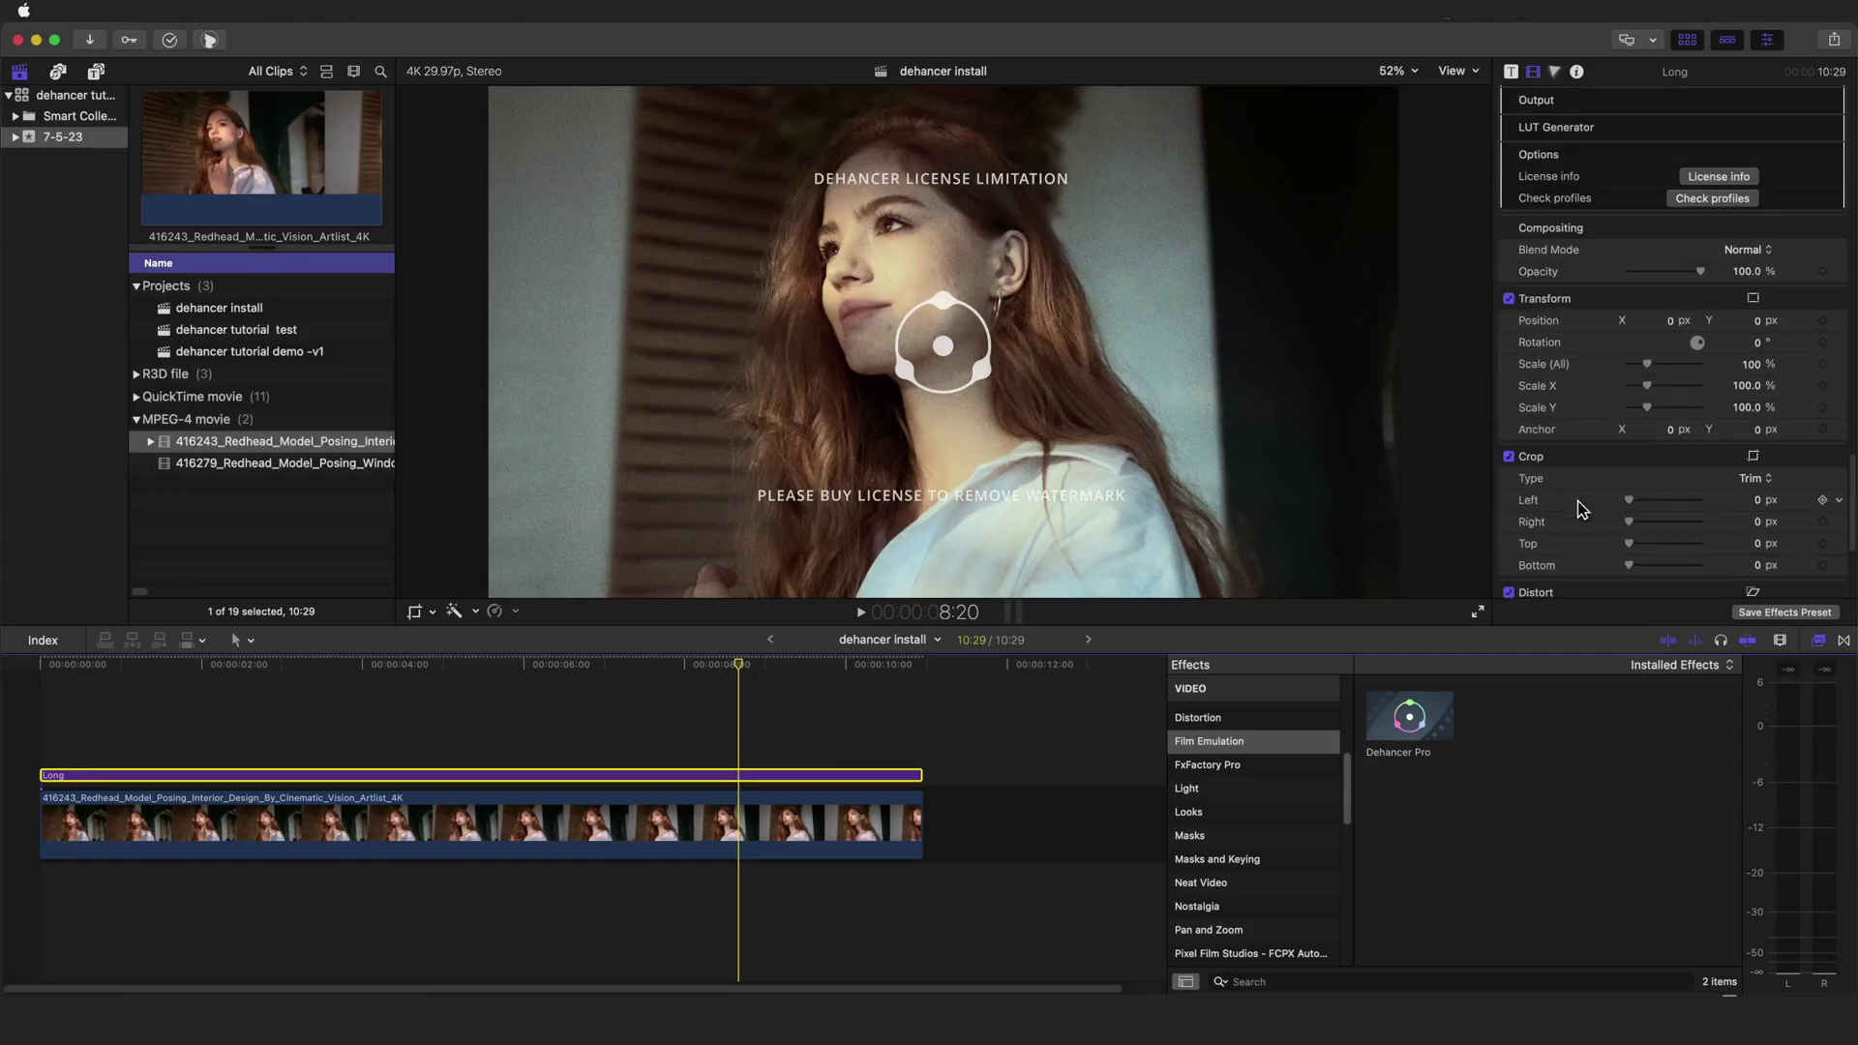
scroll(1542, 563, "up", 3)
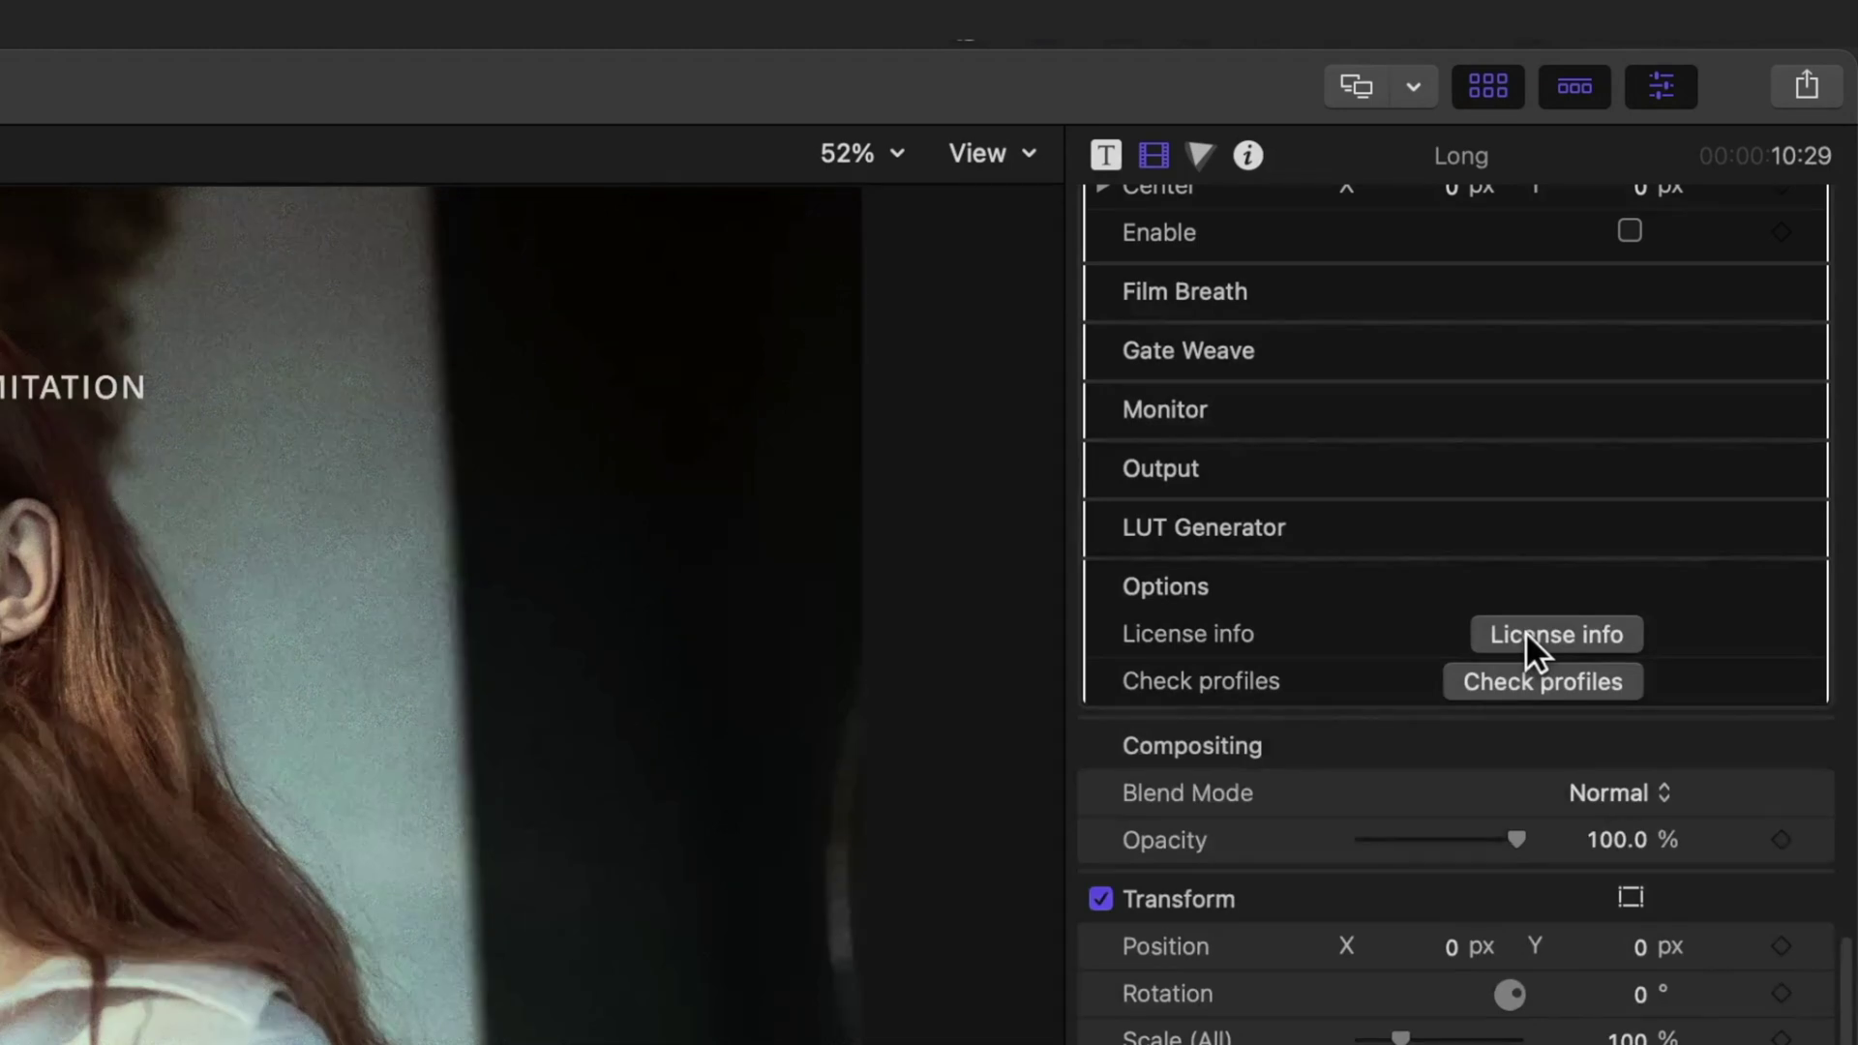
left_click(1525, 631)
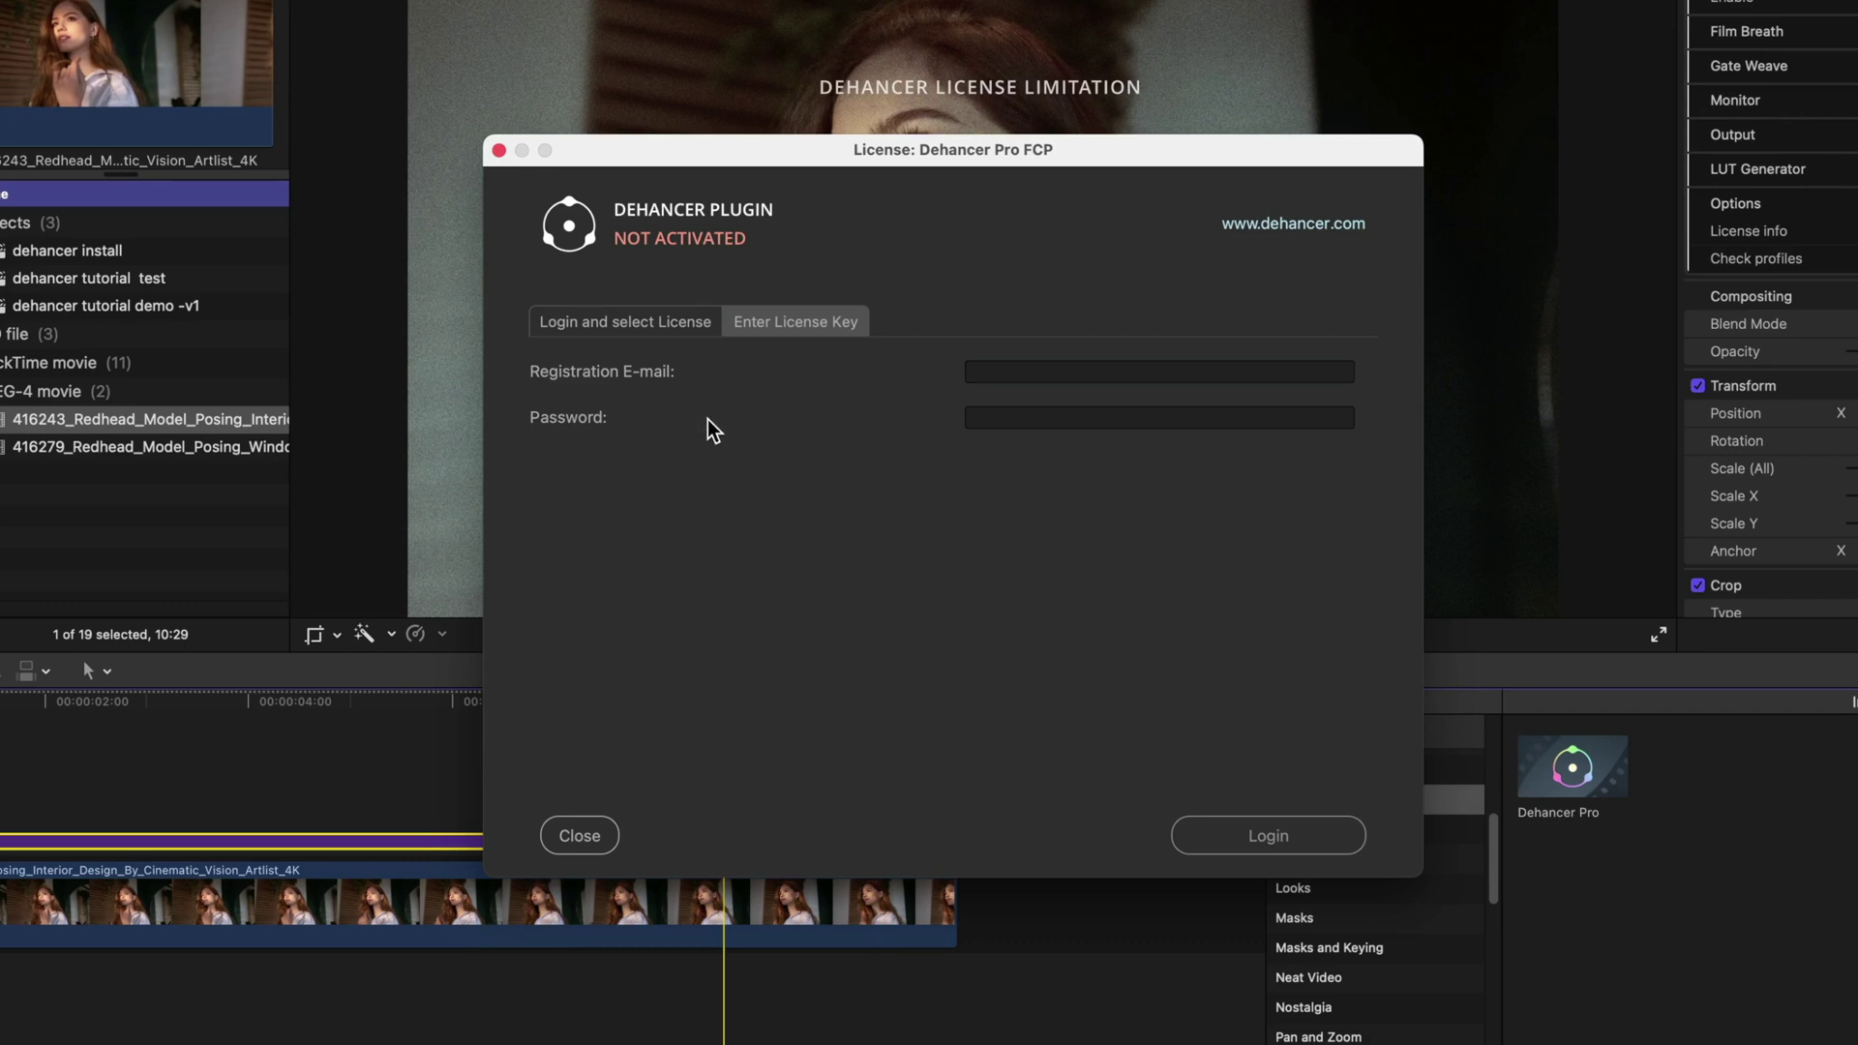
- Log in with the account e-mail and password, then activate Dehancer Pro on Seat 2
type("unreadable-blurred-email@gmail.com")
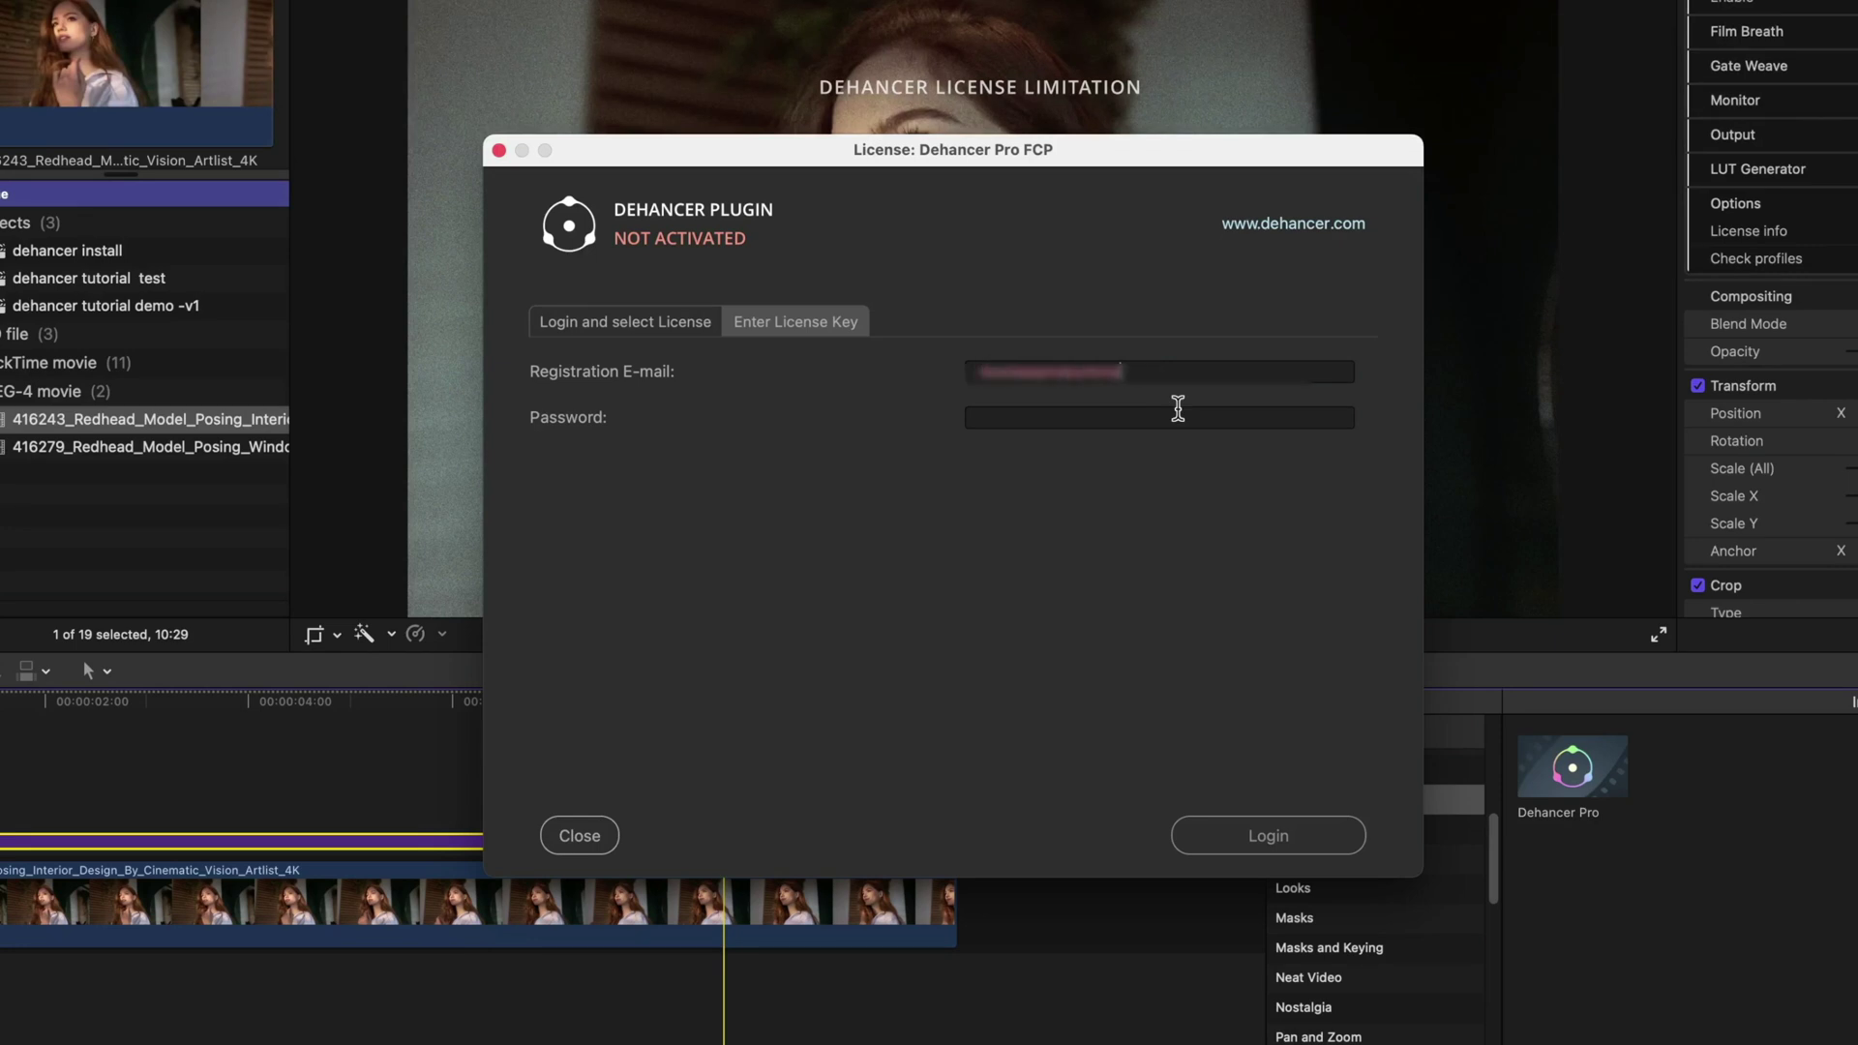
key("Tab")
type("***********")
left_click(1229, 836)
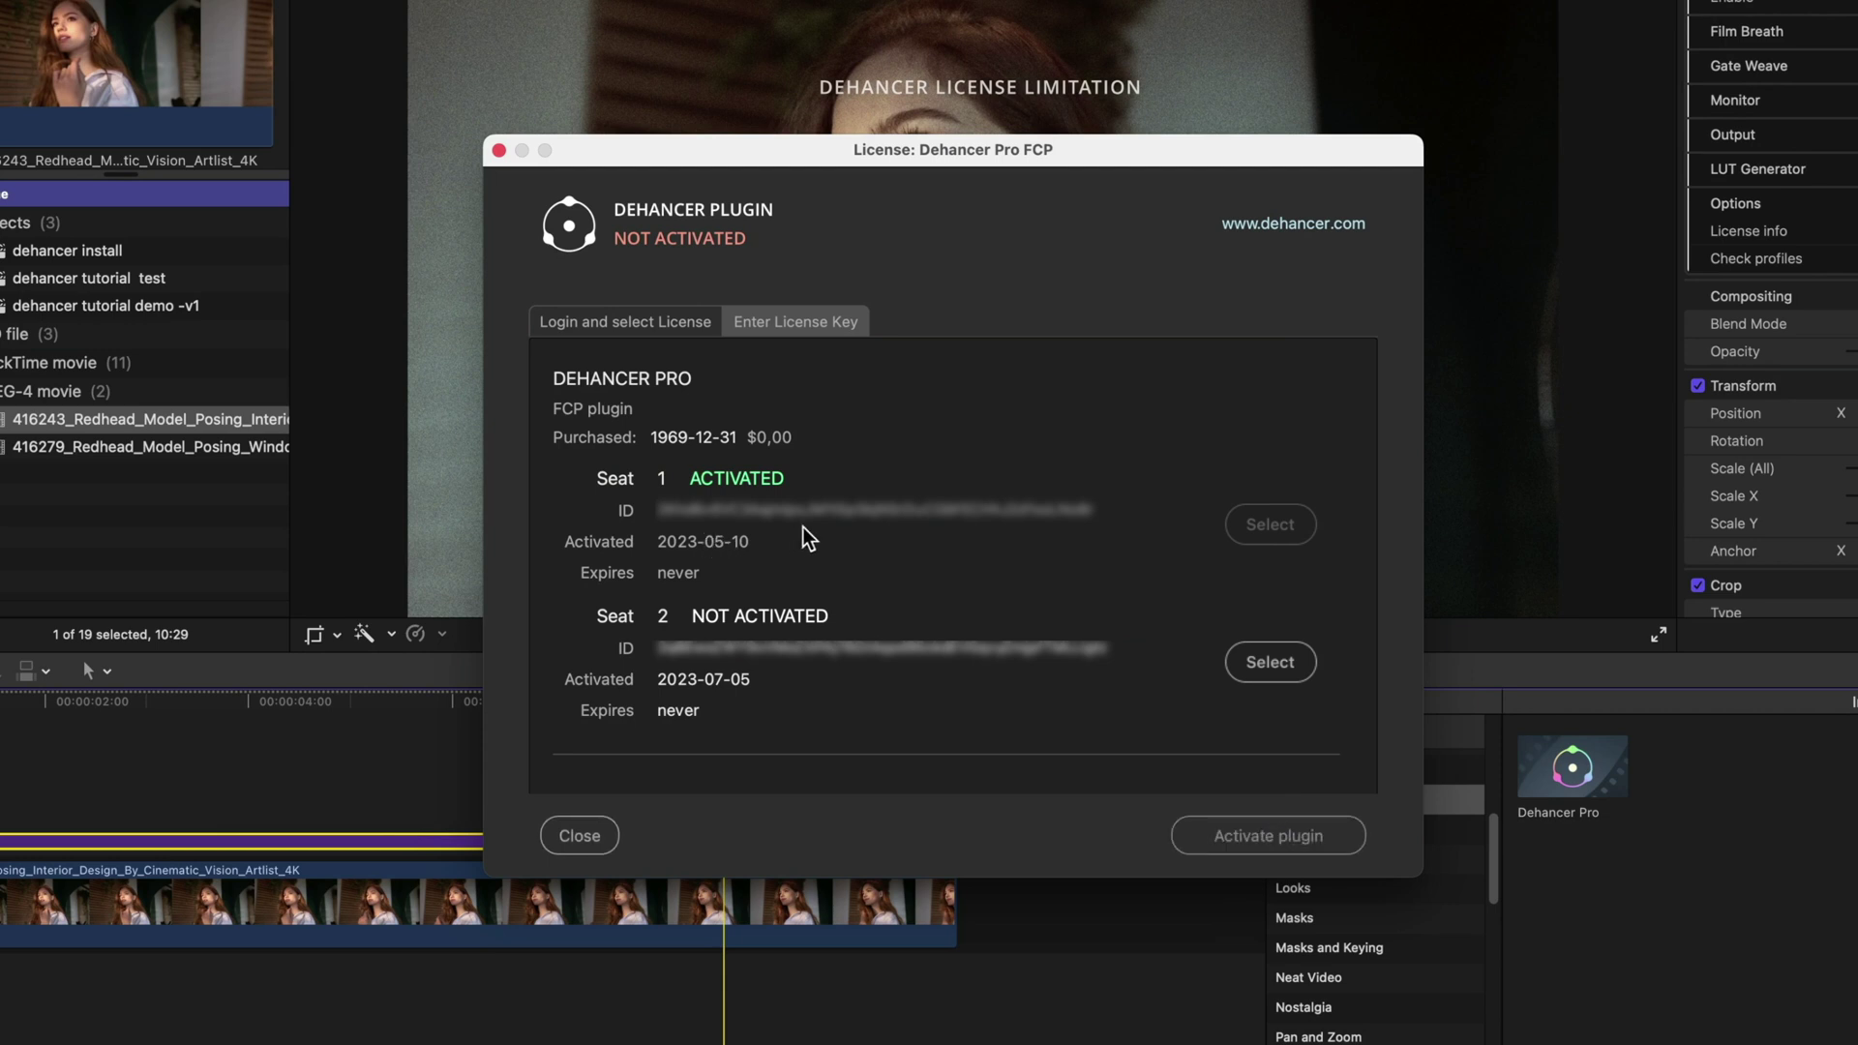
left_click(1270, 663)
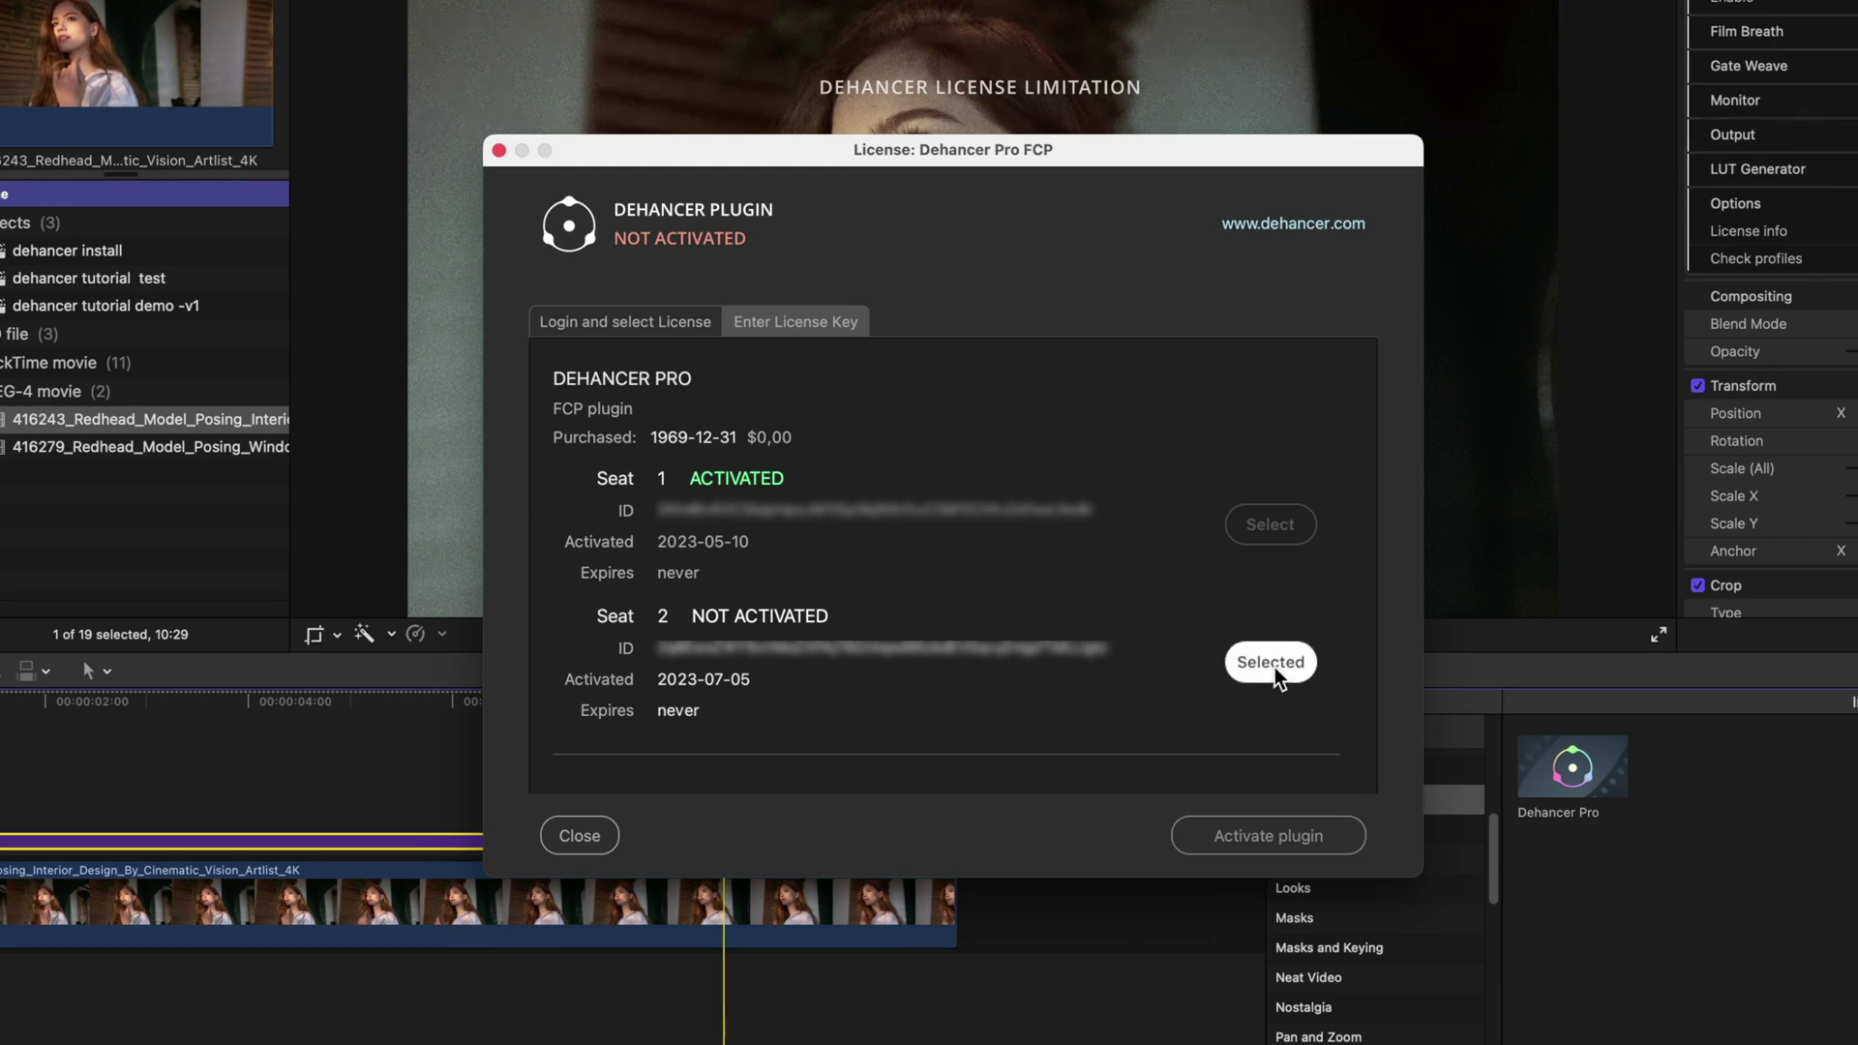
left_click(1315, 845)
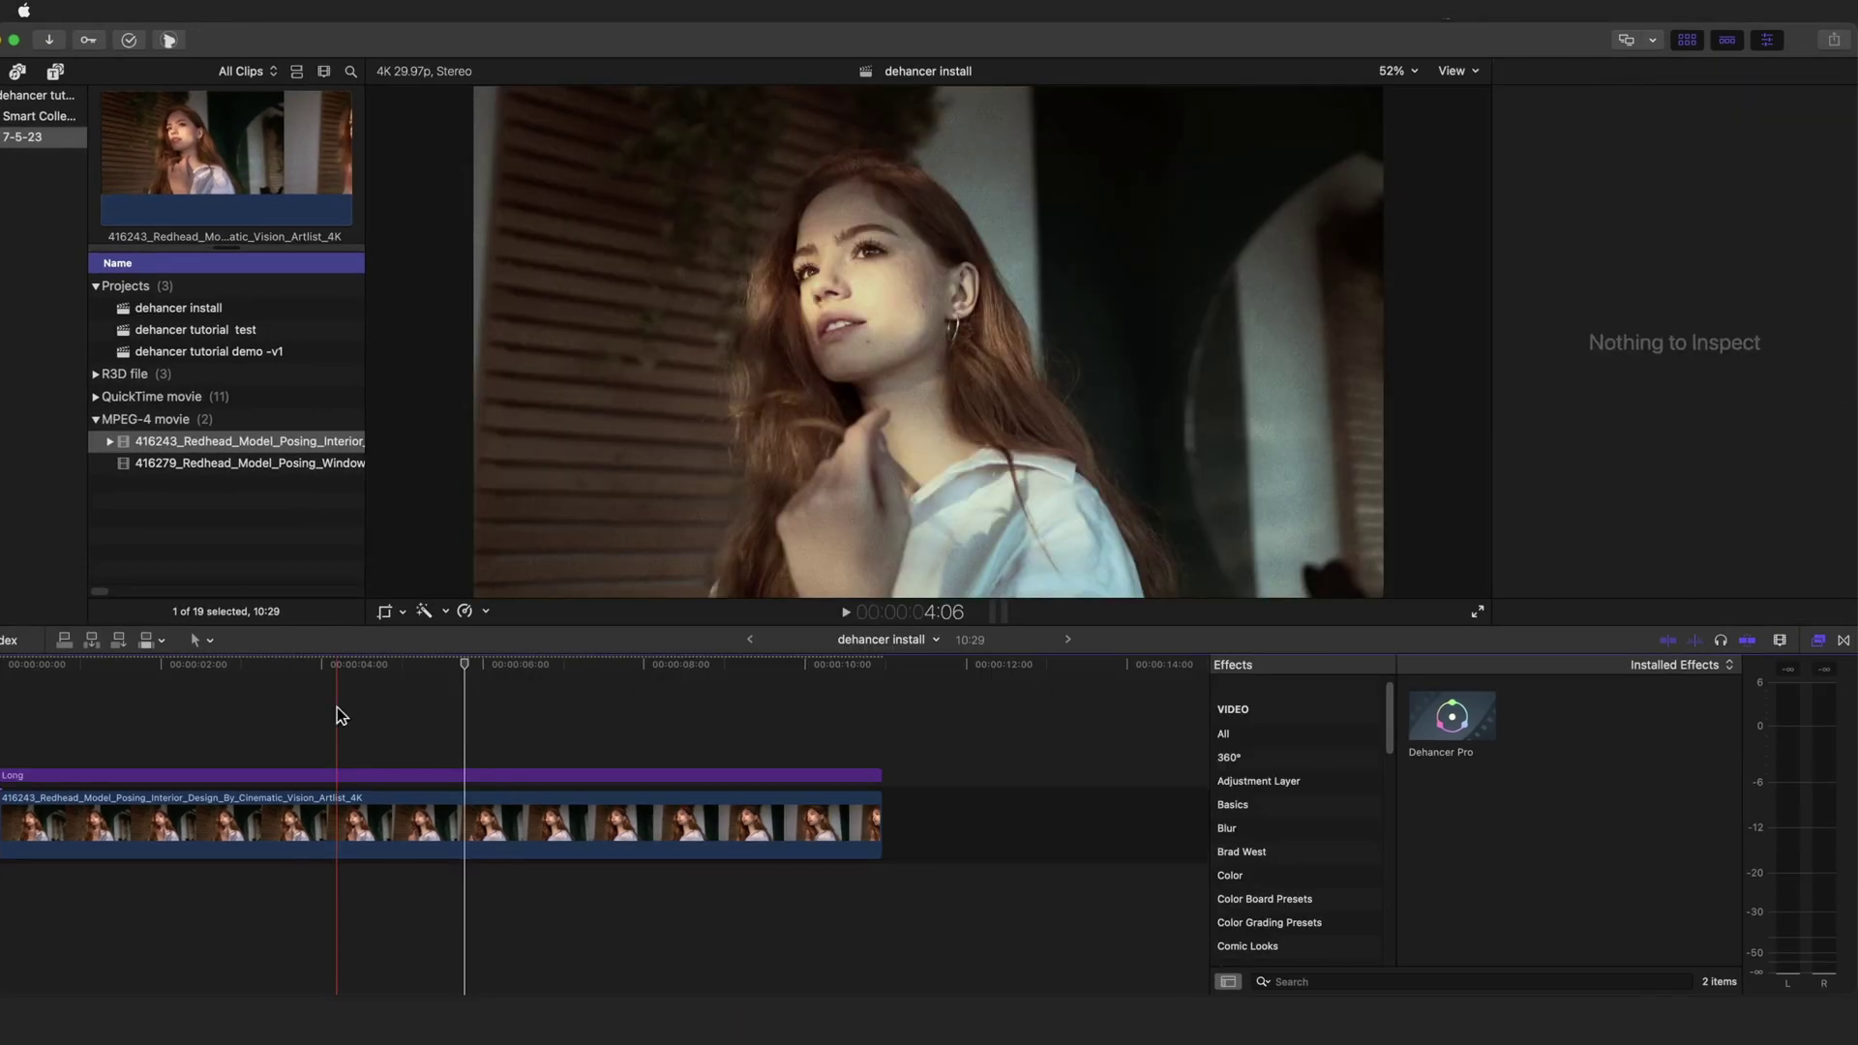
- Move the playhead to about 4 seconds to confirm the watermark is gone
left_click(337, 706)
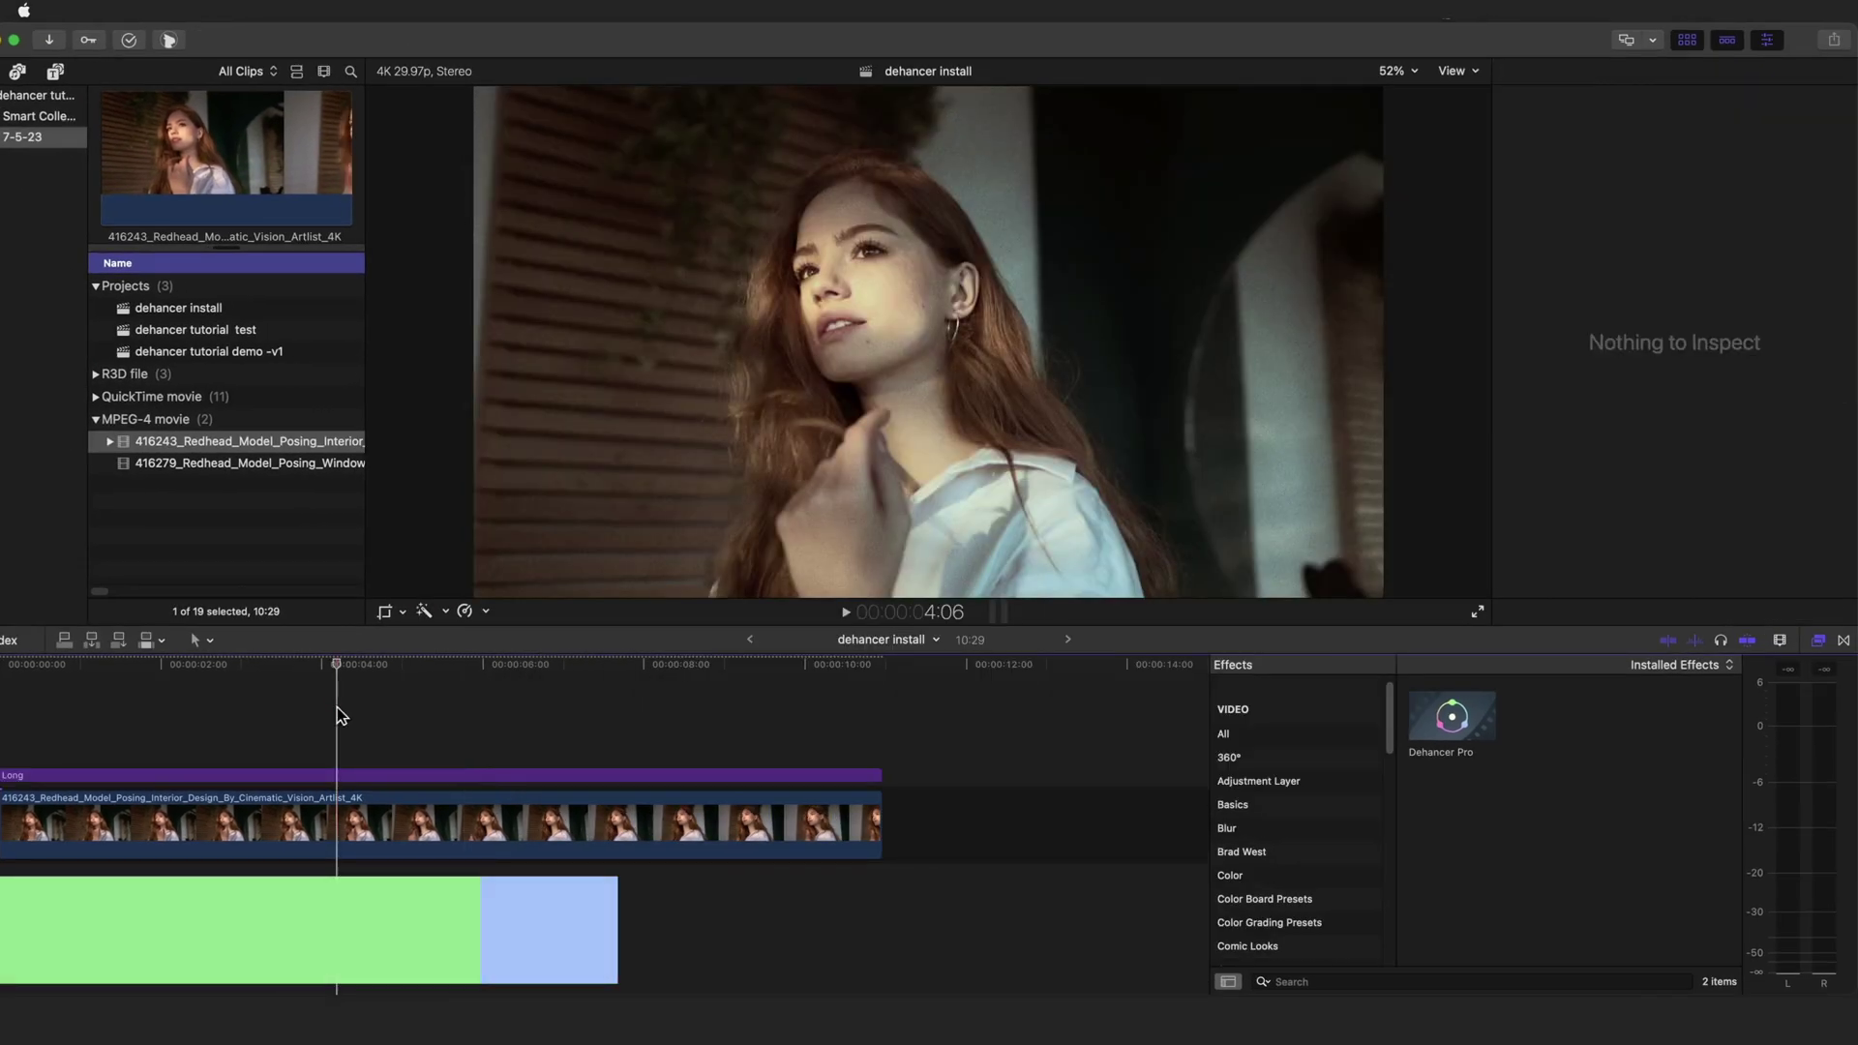